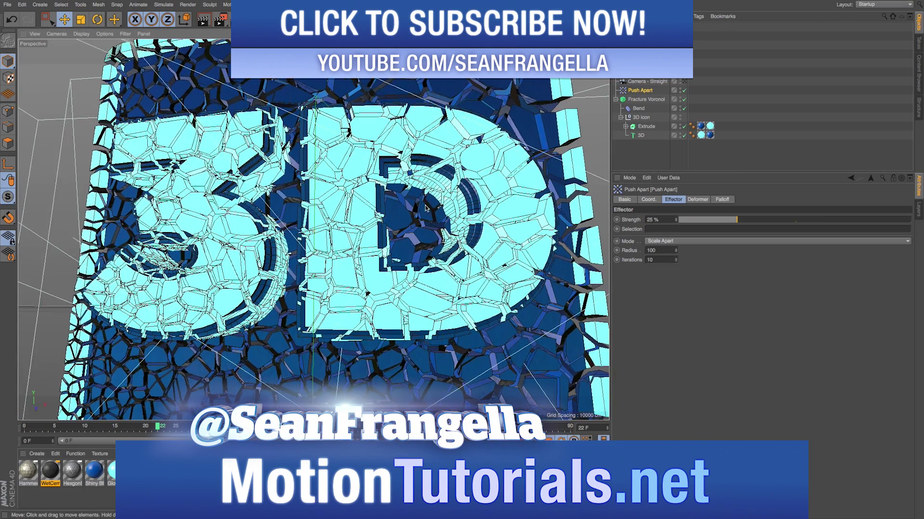
Set the Push Apart effector's strength to 15 % on the fractured 3D icon.
drag(663, 220, 623, 222)
text(15)
key(Return)
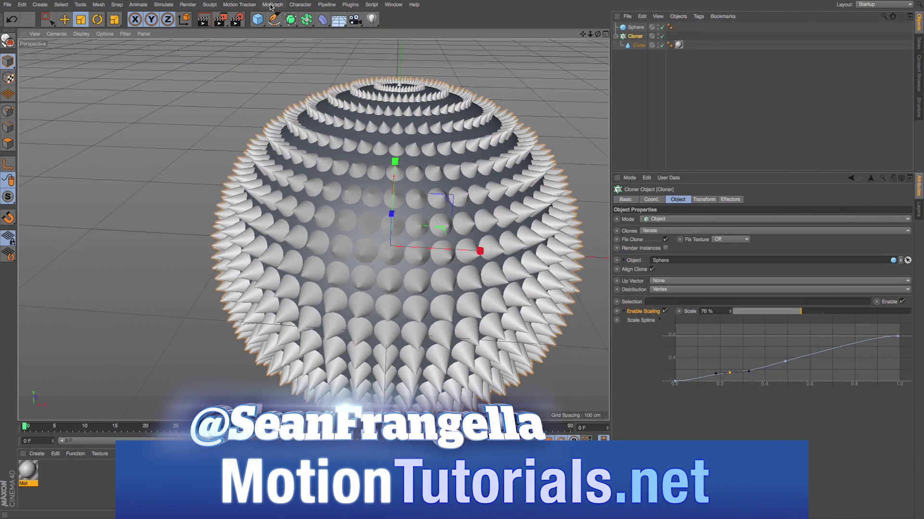
click(271, 5)
mouse_move(273, 19)
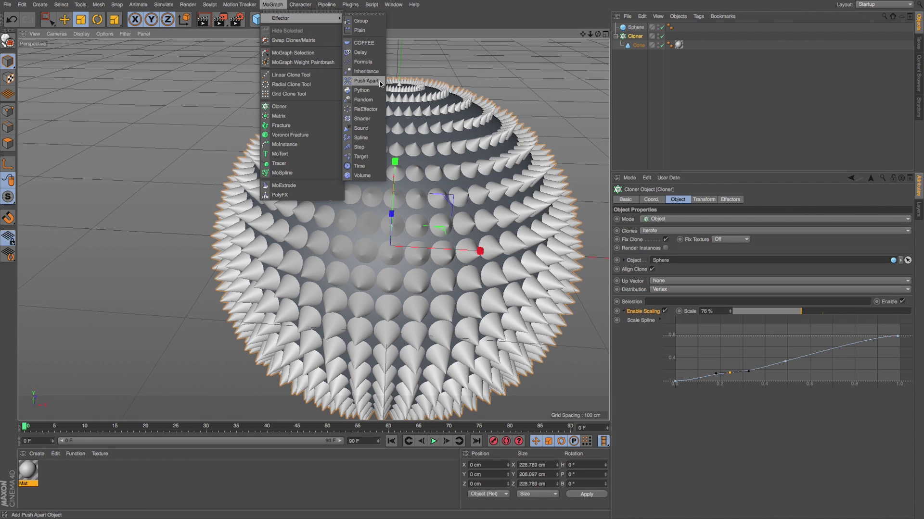
click(682, 106)
Turn off scaling on the Cloner and set its distribution to Surface.
click(634, 38)
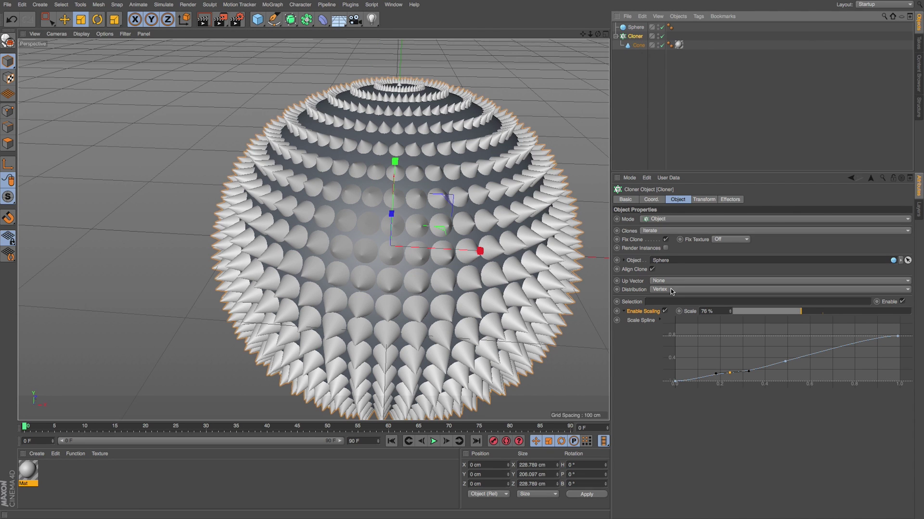
click(665, 311)
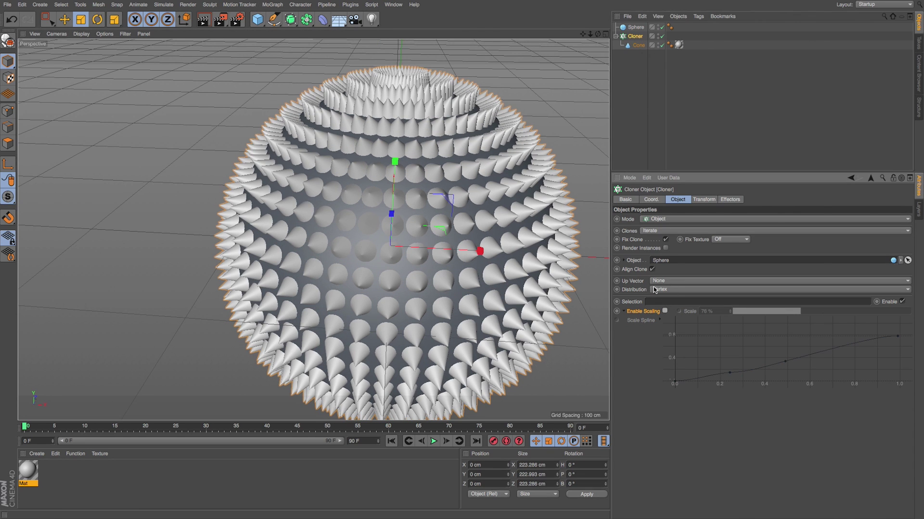
click(665, 288)
click(668, 327)
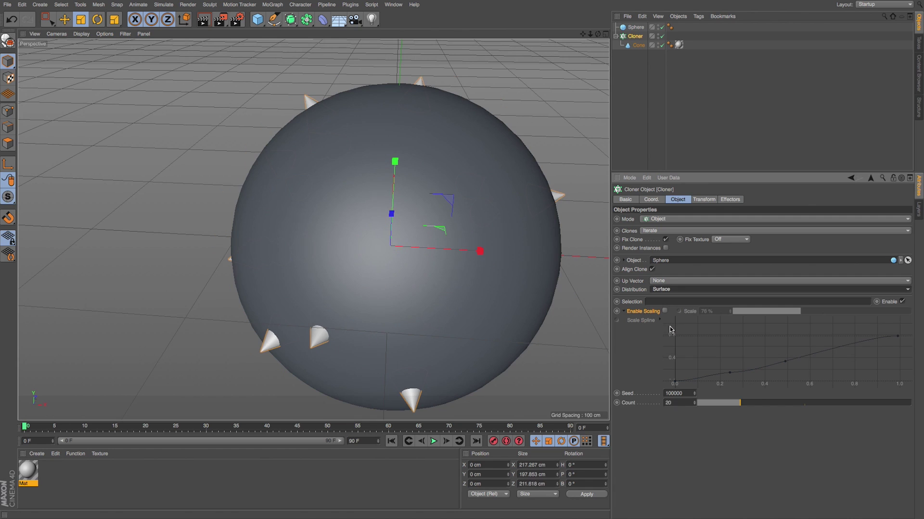
Display shading lines in the perspective view and raise the Cloner's clone count to 1180.
key(n)
key(b)
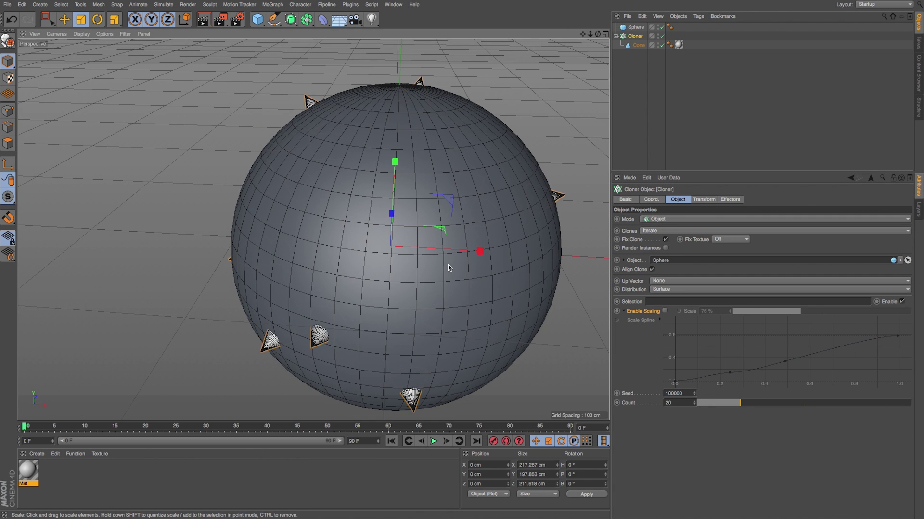
alt+drag(449, 265, 473, 273)
drag(590, 34, 583, 46)
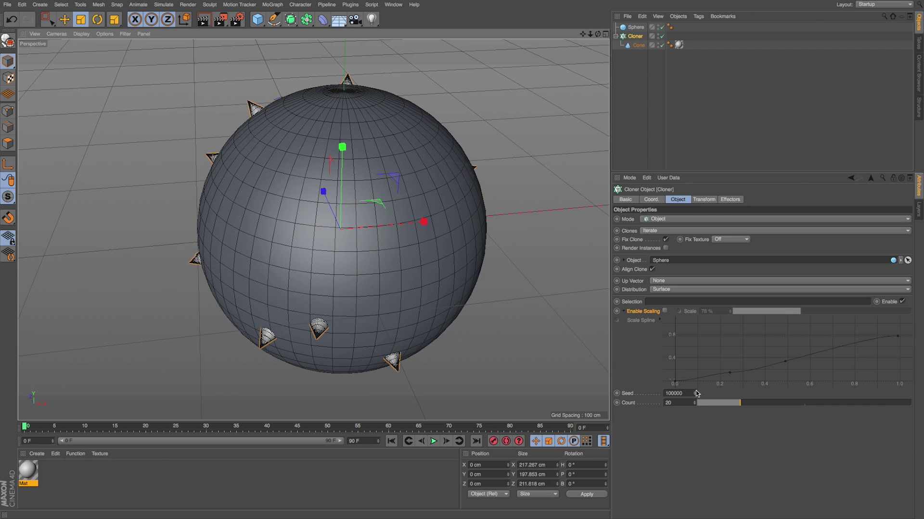
drag(694, 403, 796, 384)
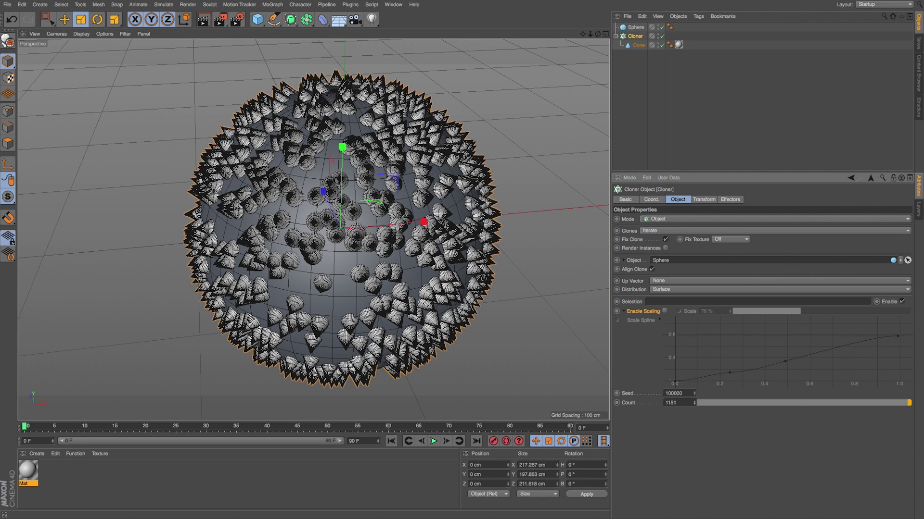
drag(694, 403, 697, 395)
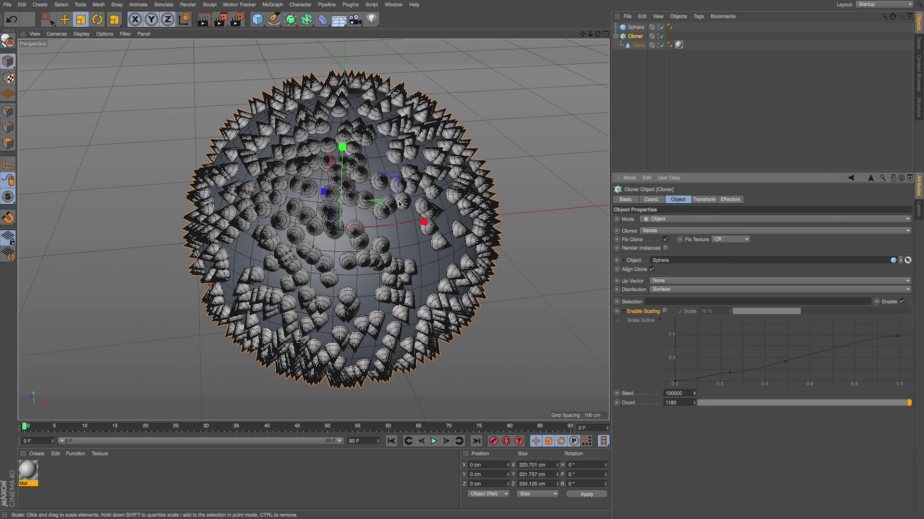
mouse_move(358, 219)
alt+mouse_down()
mouse_move(390, 225)
mouse_move(450, 205)
mouse_move(361, 247)
alt+mouse_up()
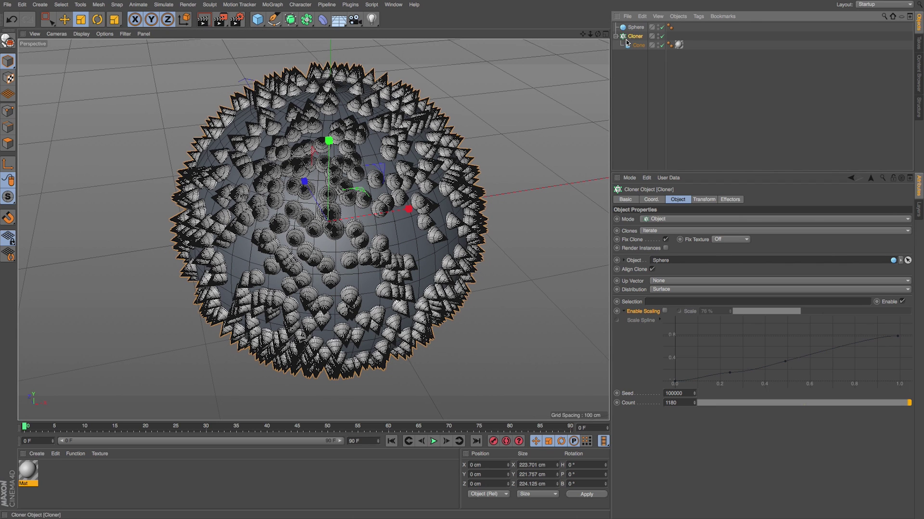
Add a Push Apart effector to the Cloner and lower its strength to 0.5 %.
click(272, 5)
mouse_move(334, 20)
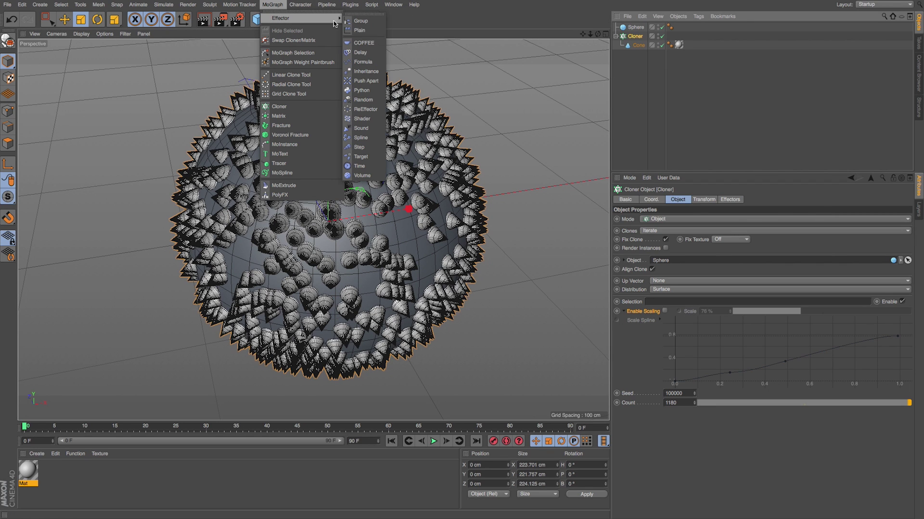
click(365, 80)
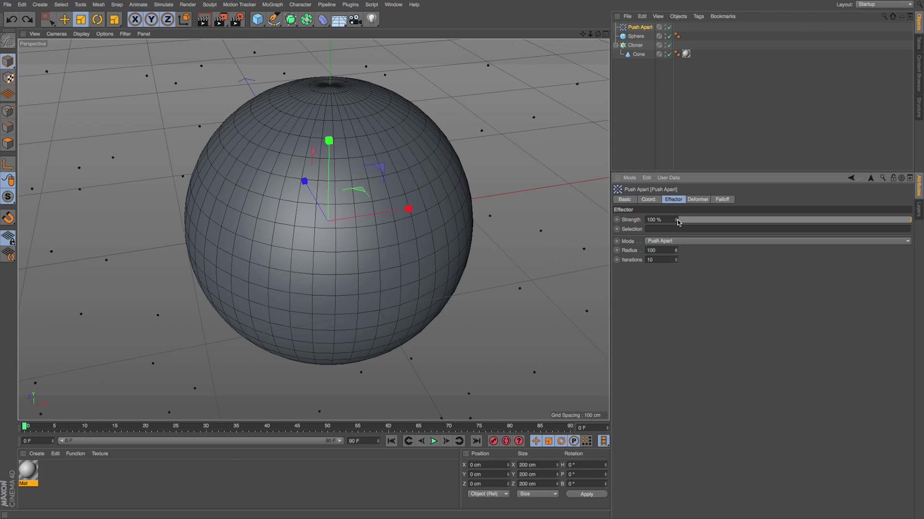
drag(676, 219, 647, 215)
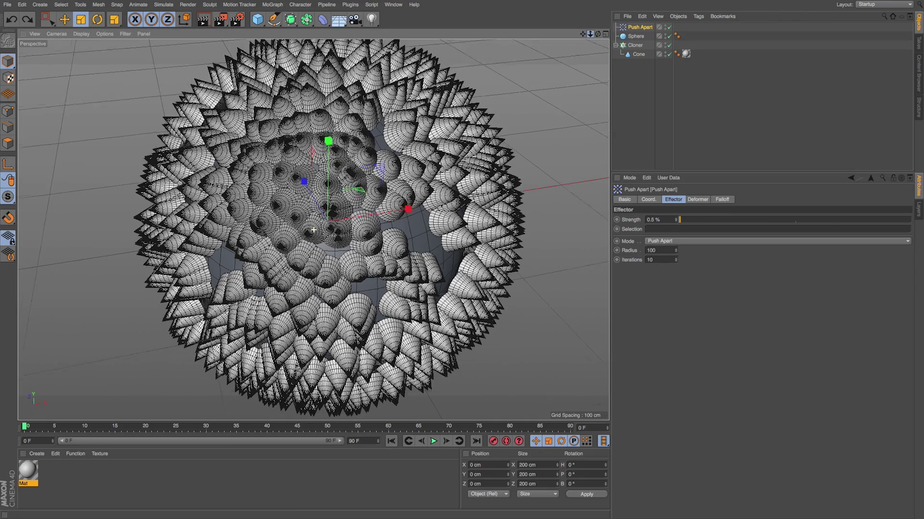
Set the Push Apart effector's strength to 1.5 % and reduce its radius to 4.
scroll(323, 226, down, 5)
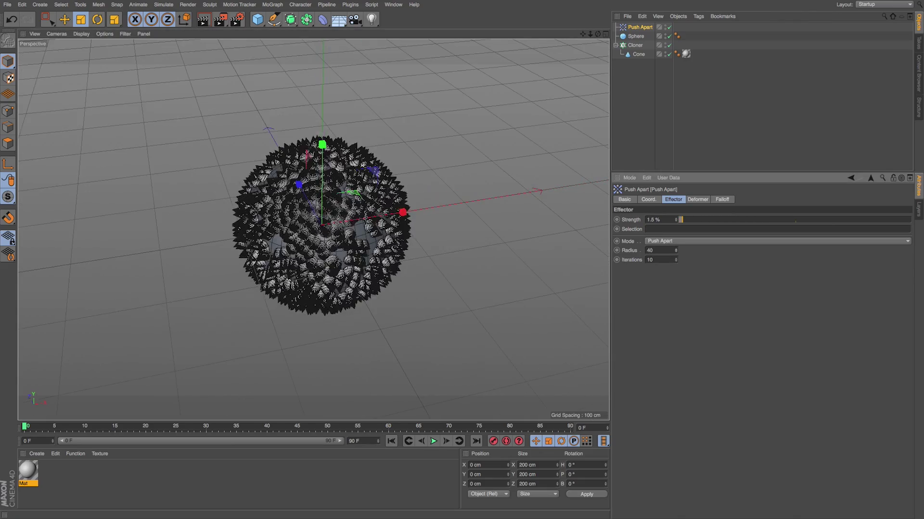
drag(676, 250, 676, 268)
alt+right_drag(257, 234, 288, 231)
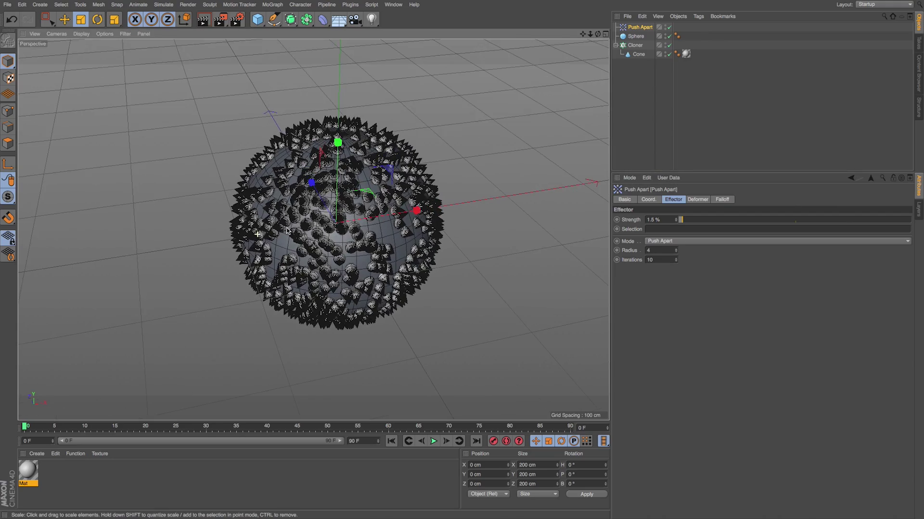
Raise the Push Apart effector's radius to 14 and its strength to 7.5 %.
scroll(347, 226, up, 3)
drag(676, 251, 678, 219)
key(ctrl+z)
key(ctrl+z)
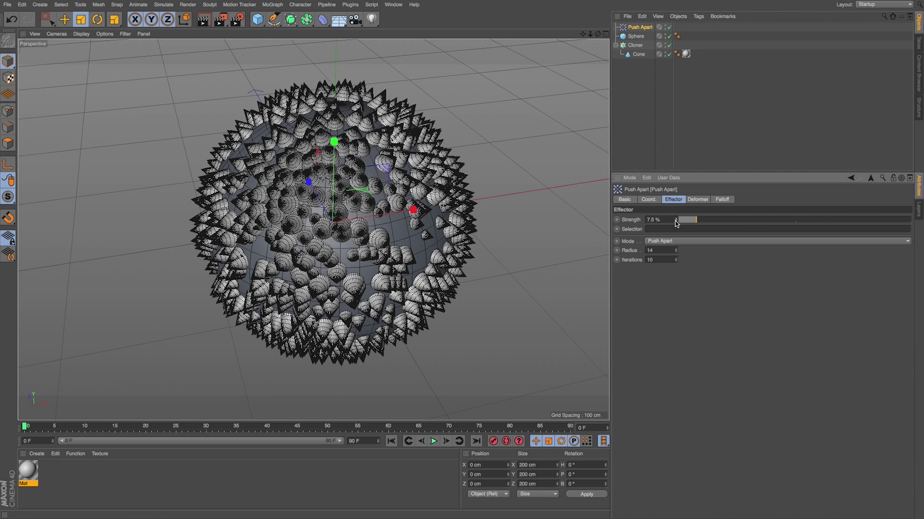
Keep the effector in Push Apart mode and lower its strength to 1.5 %.
scroll(398, 227, up, 1)
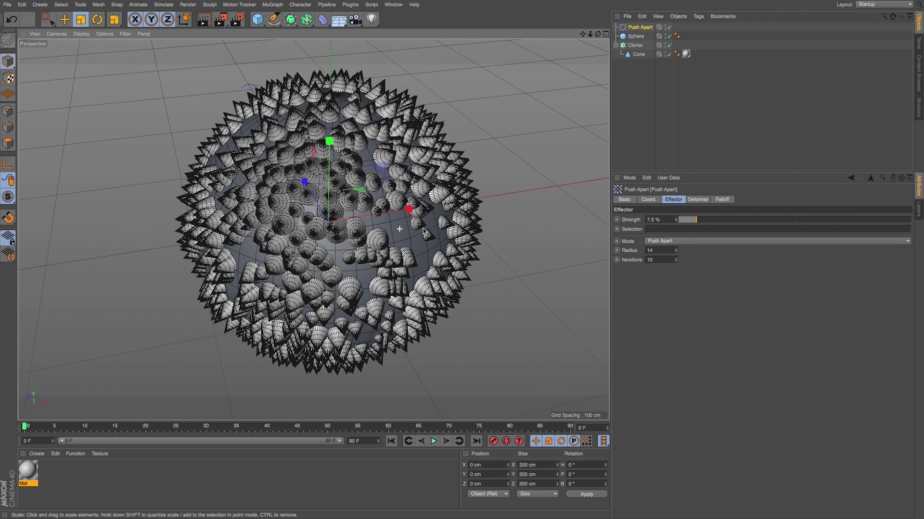
click(658, 242)
click(652, 232)
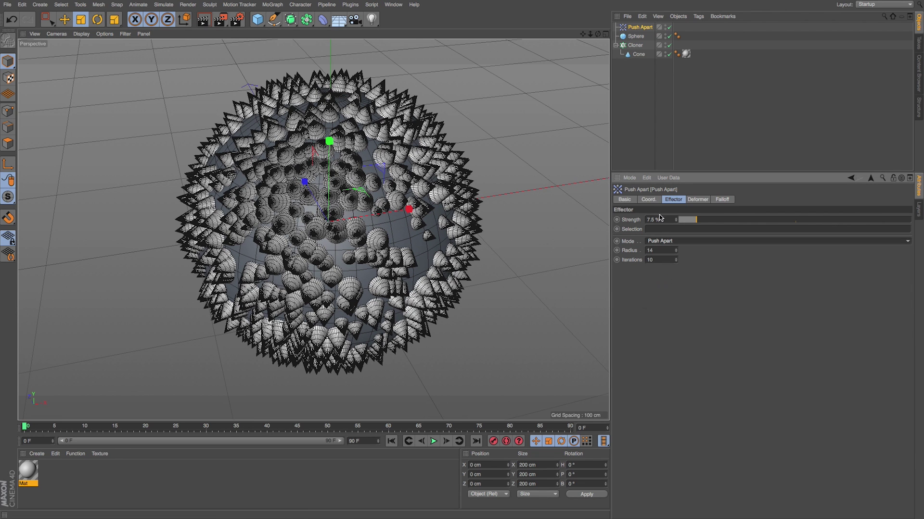
drag(675, 216, 675, 220)
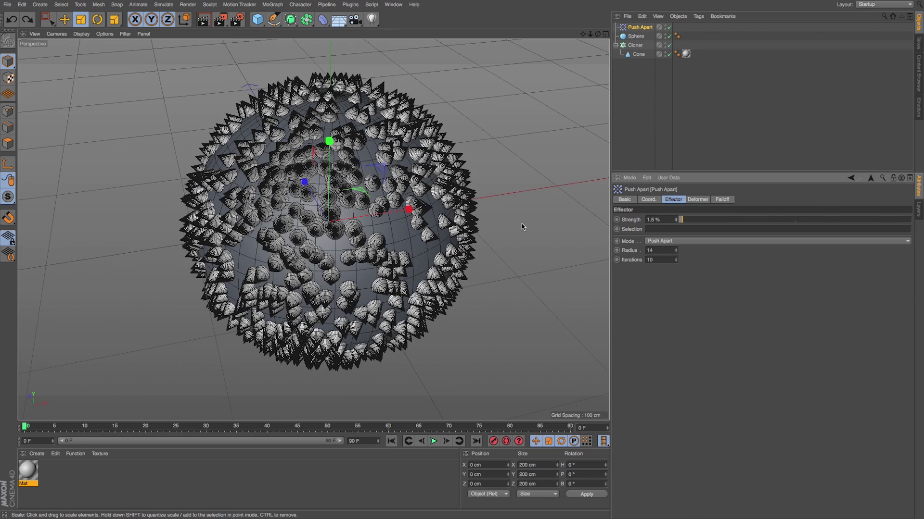
Reset the effector's strength to 100 % and its radius to 100.
alt+drag(521, 224, 510, 231)
double_click(671, 220)
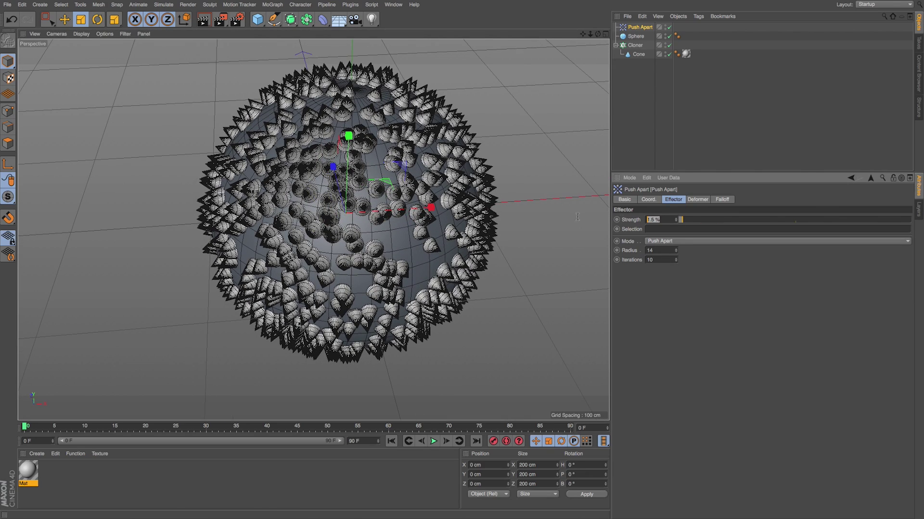
text(1)
double_click(652, 250)
text(100)
key(Return)
Switch the effector's mode to Hide and set its radius to 2.
click(653, 242)
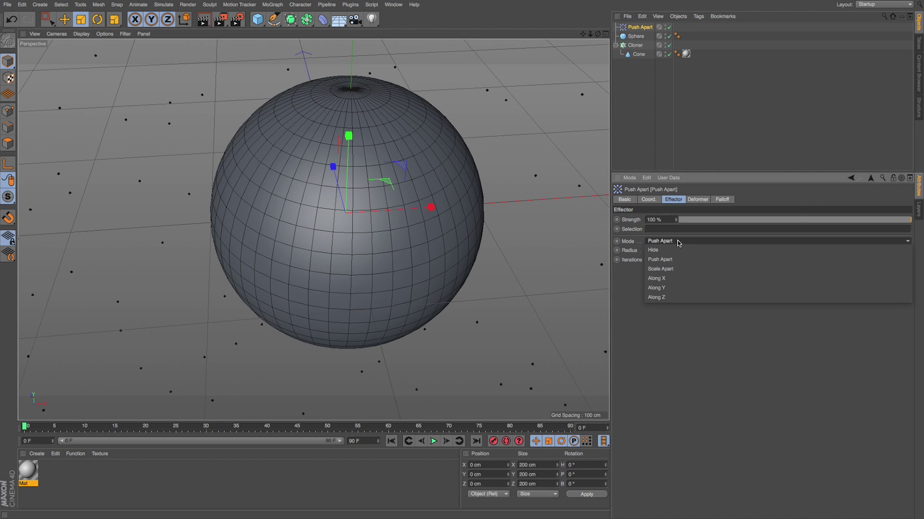
click(681, 250)
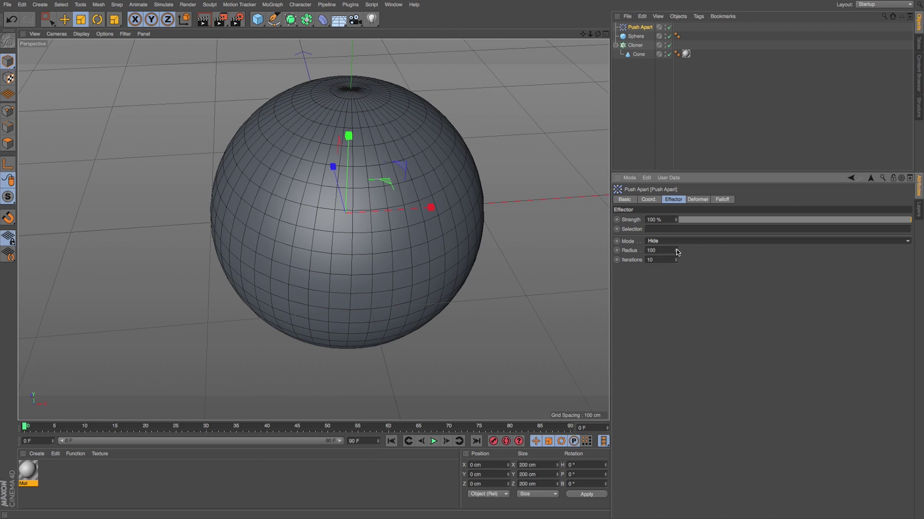
drag(676, 252, 675, 284)
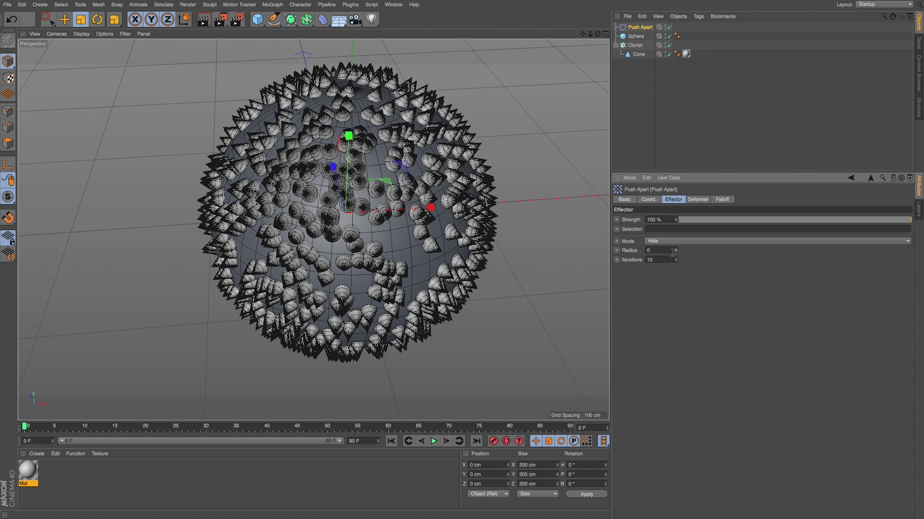
click(675, 248)
click(676, 248)
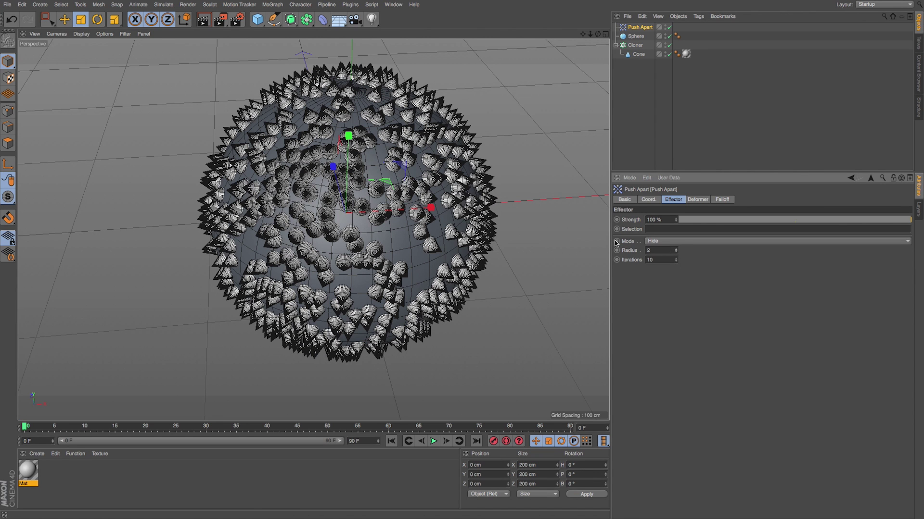
Increase the Hide mode's radius to 3 and its iterations to 93.
alt+drag(353, 211, 362, 204)
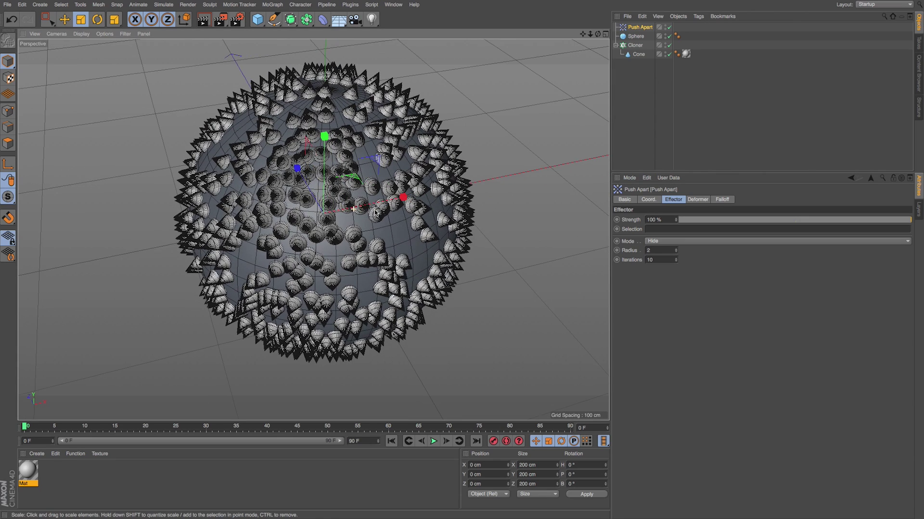
scroll(362, 204, up, 2)
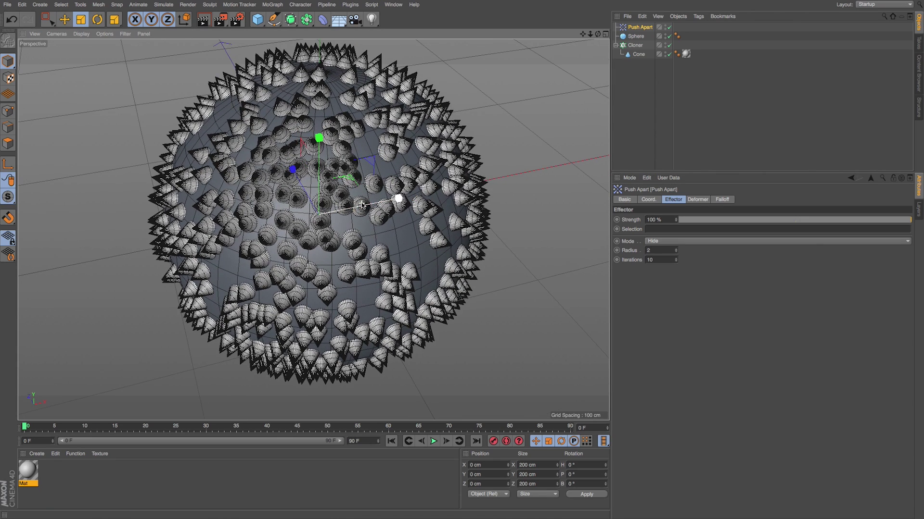
click(676, 249)
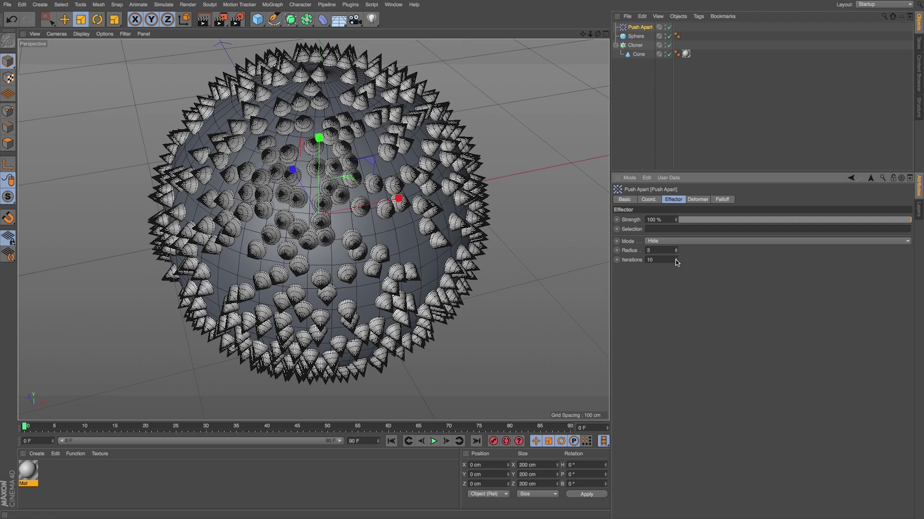
drag(676, 261, 676, 226)
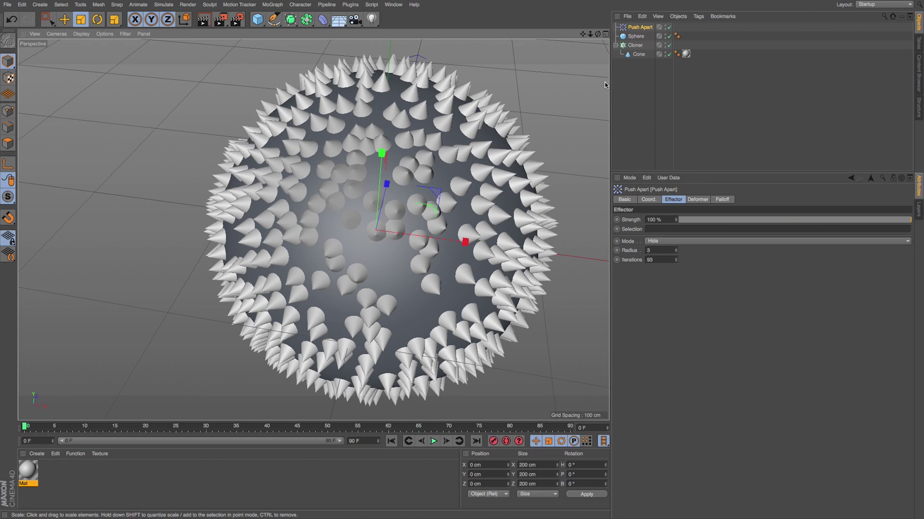
Change the effector's mode to Scale Apart and set its radius to 100.
drag(582, 35, 528, 32)
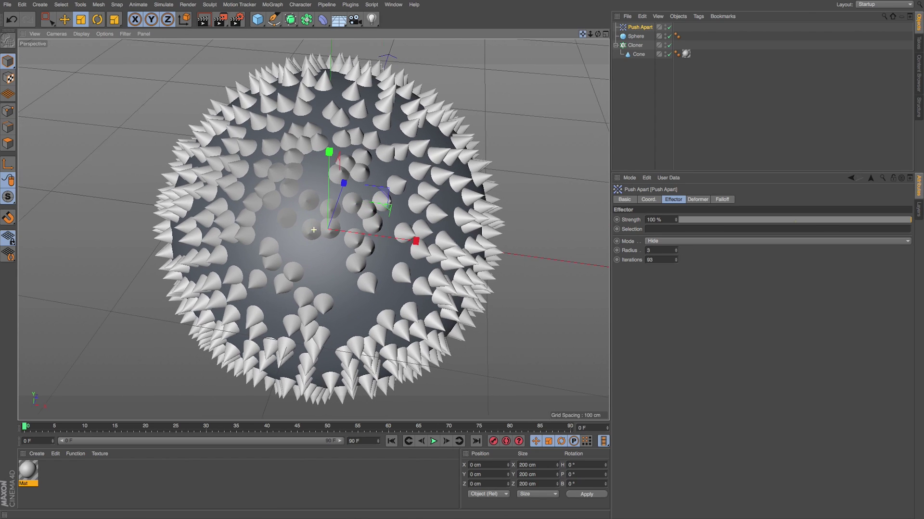
click(673, 241)
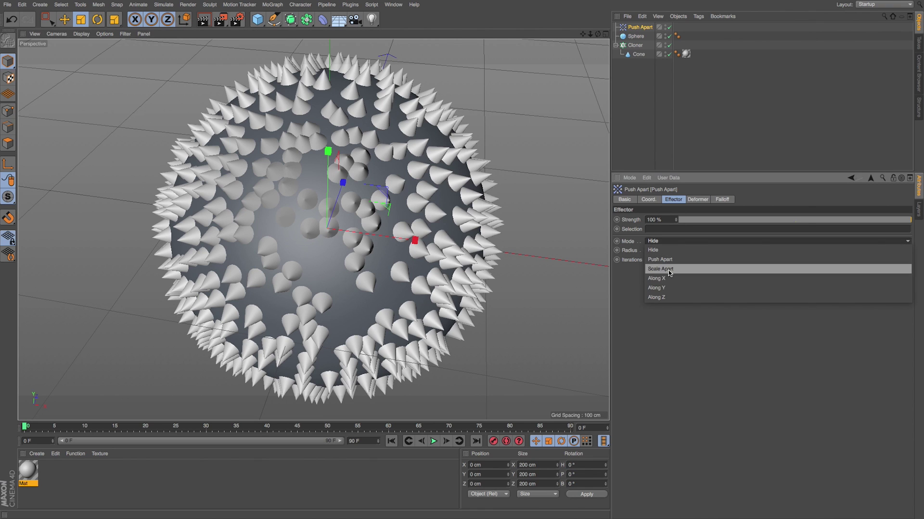
click(670, 271)
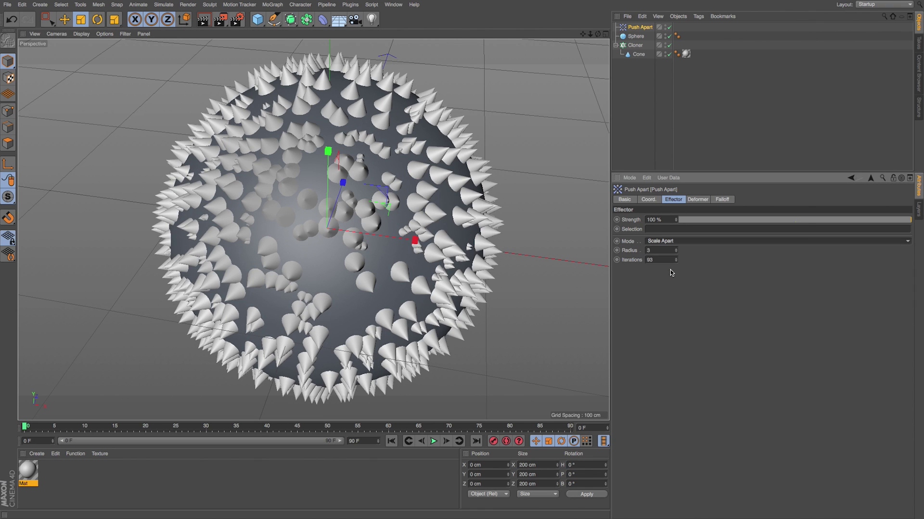
double_click(666, 251)
text(1)
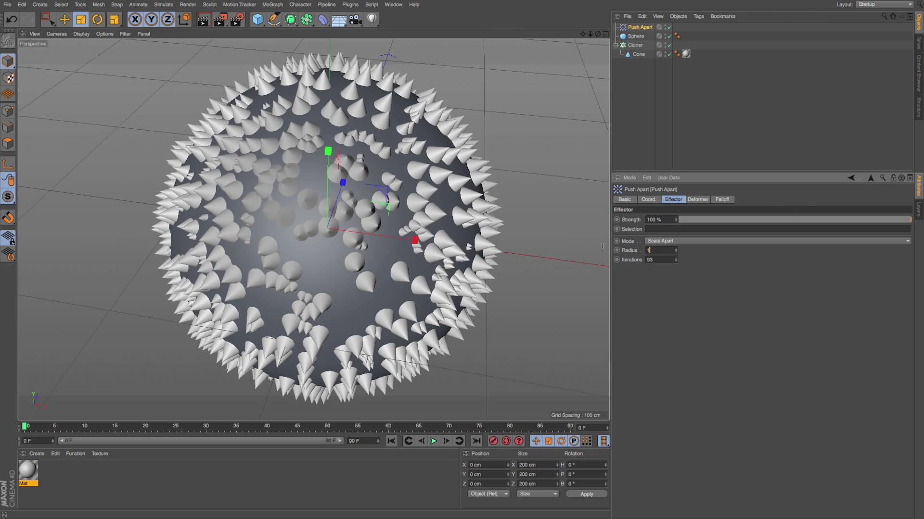
text(00)
key(Return)
Tune the Scale Apart effect to a strength of 101 %, a radius of 4 and 52 iterations.
mouse_move(676, 250)
mouse_down()
mouse_move(675, 280)
mouse_move(676, 261)
mouse_up()
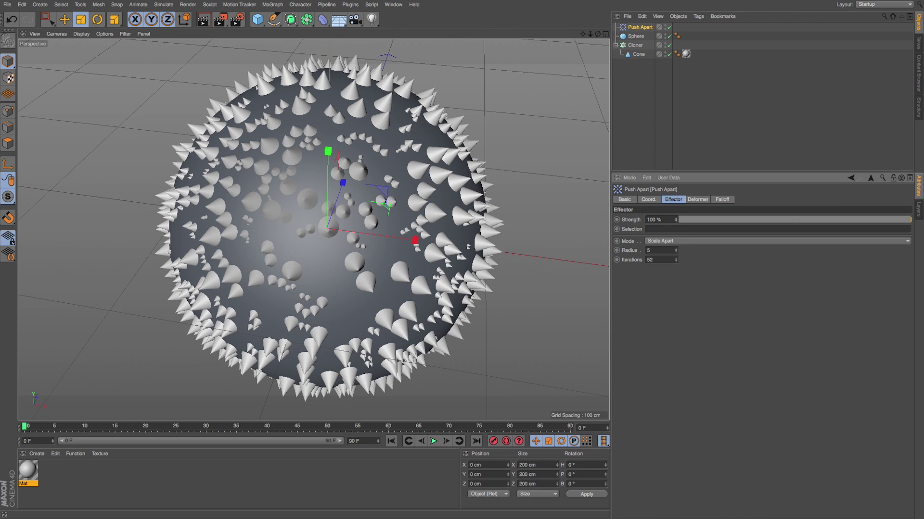
drag(910, 219, 827, 220)
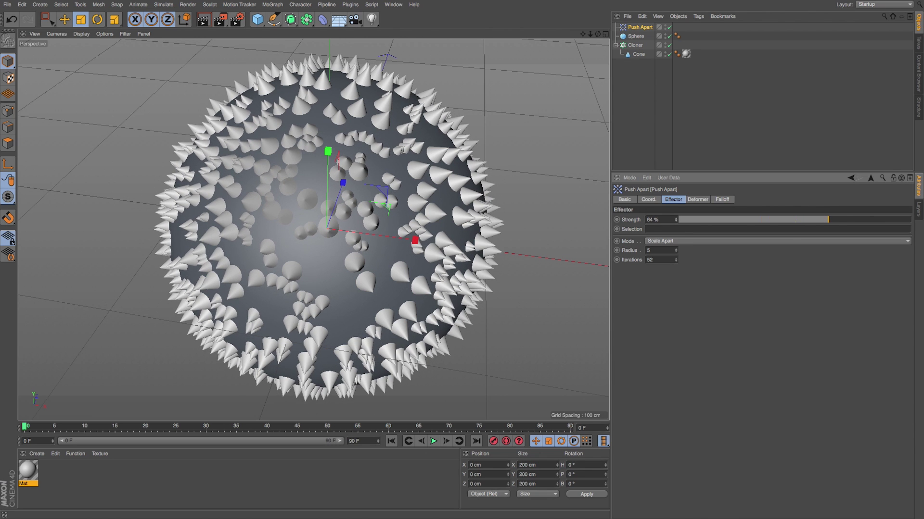
drag(675, 230, 676, 220)
click(675, 251)
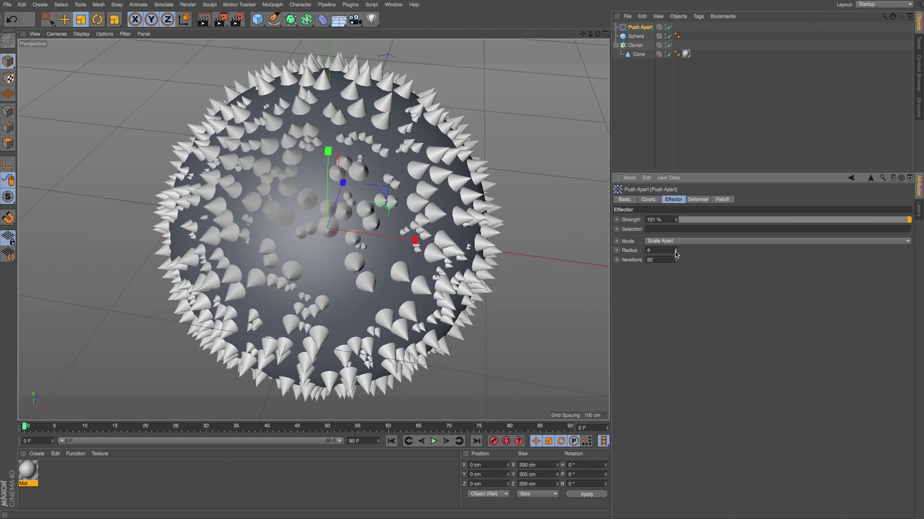
Raise the Scale Apart radius to 6 and check the result in a resized interactive render region.
click(676, 248)
click(676, 248)
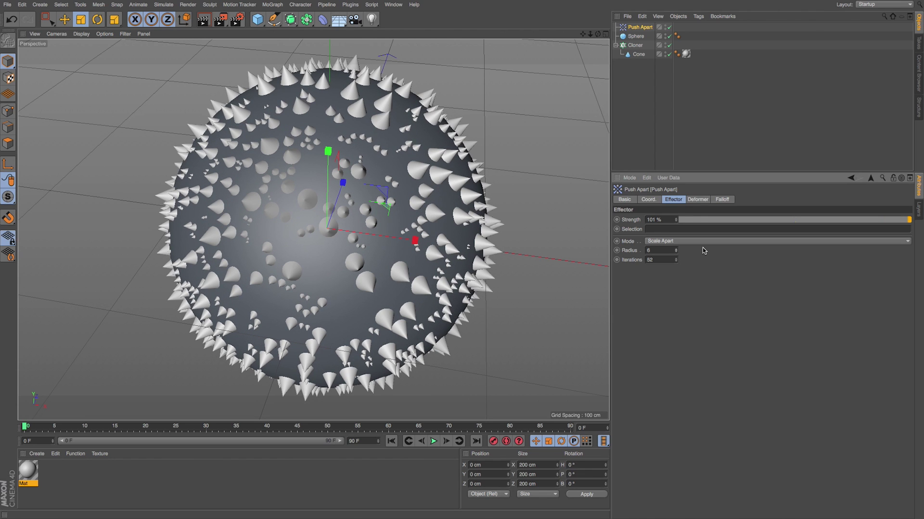
key(alt+r)
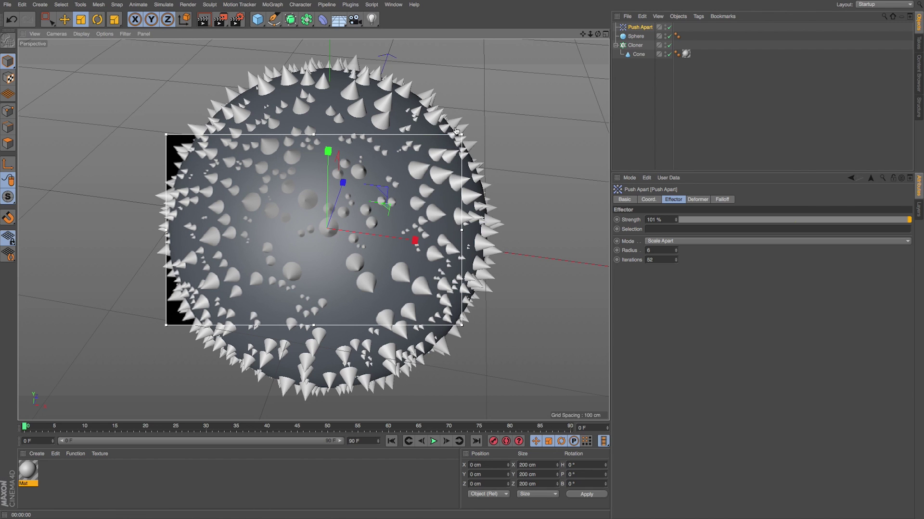
drag(461, 135, 385, 54)
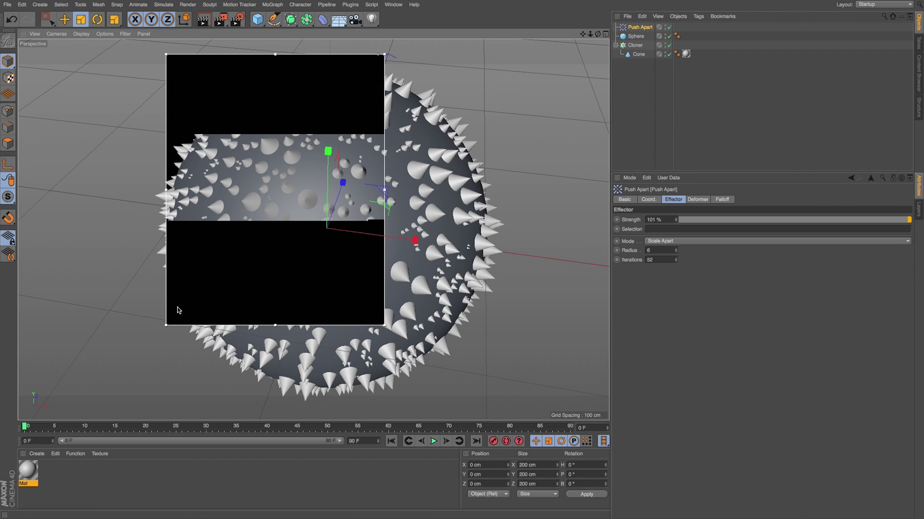
key(alt+r)
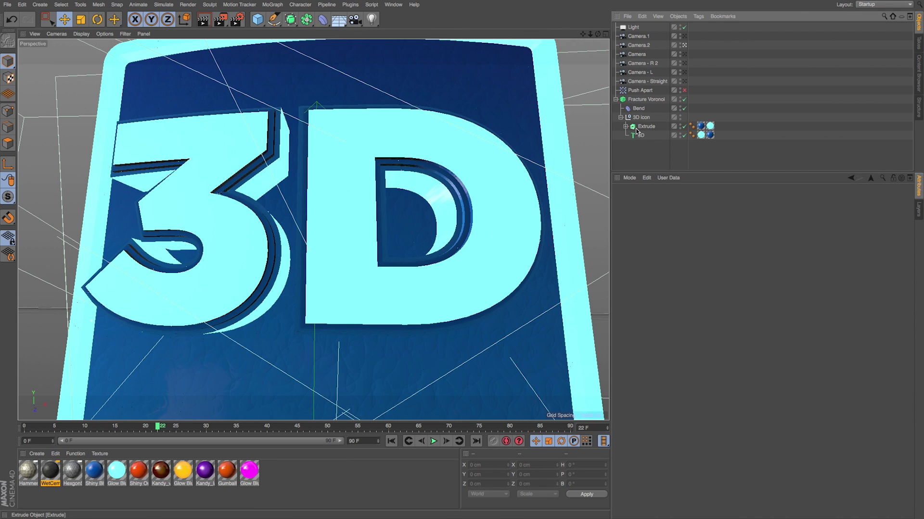
Display the Voronoi-fractured 3D icon with Gouraud shading lines and preview it in an interactive render region.
click(633, 100)
key(n)
key(b)
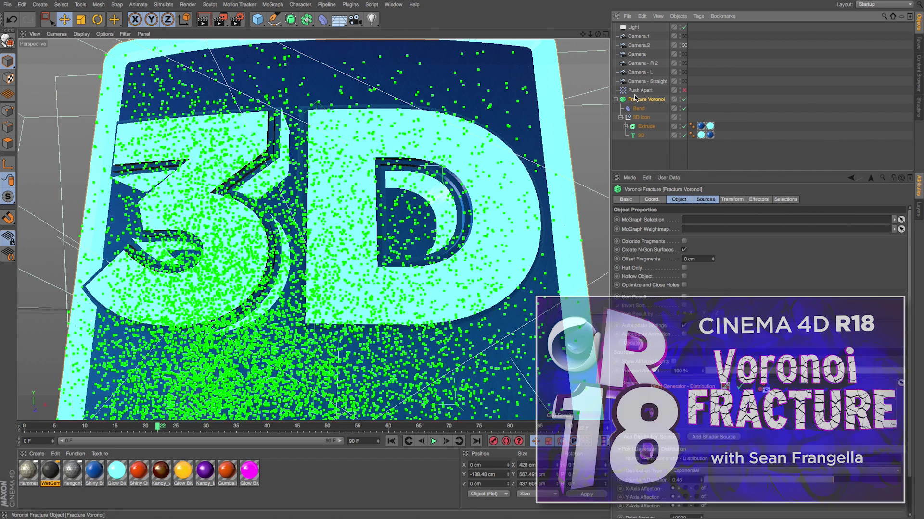
click(627, 165)
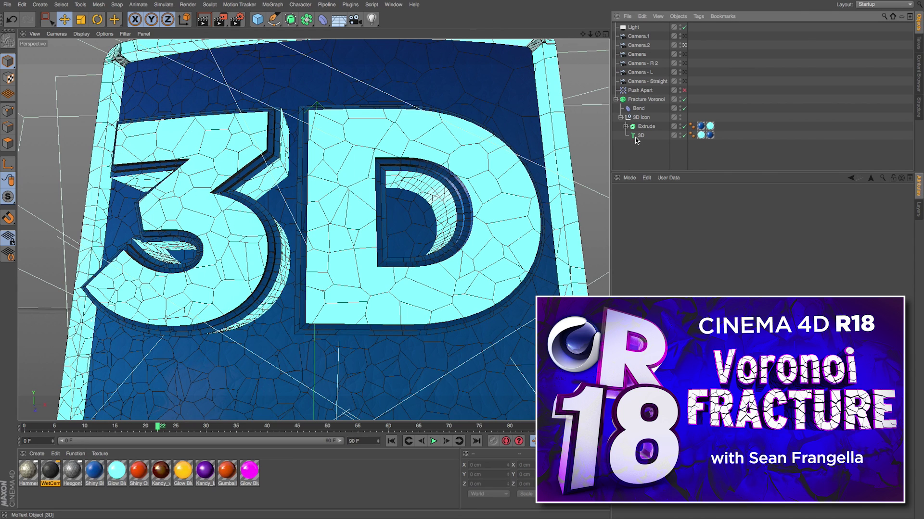
key(alt+r)
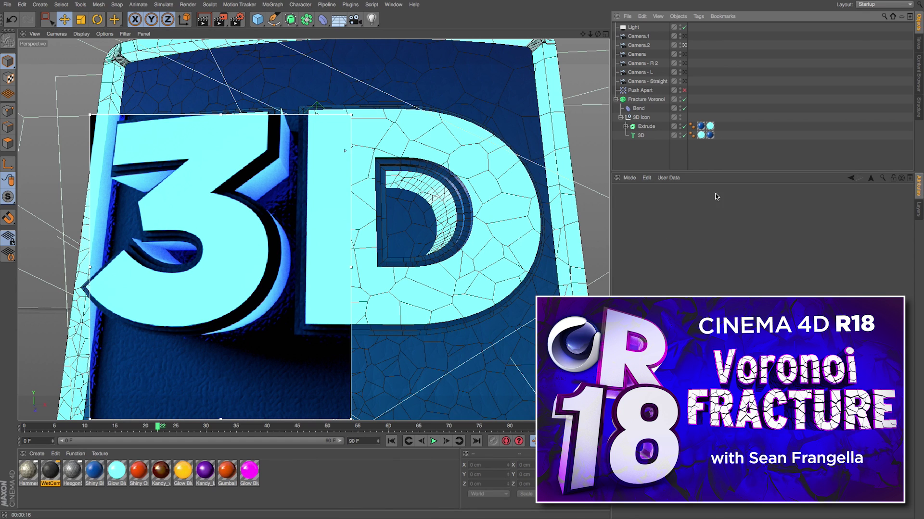
Enable the Push Apart effector assigned to the Fracture Voronoi object and turn off the interactive render region.
click(648, 91)
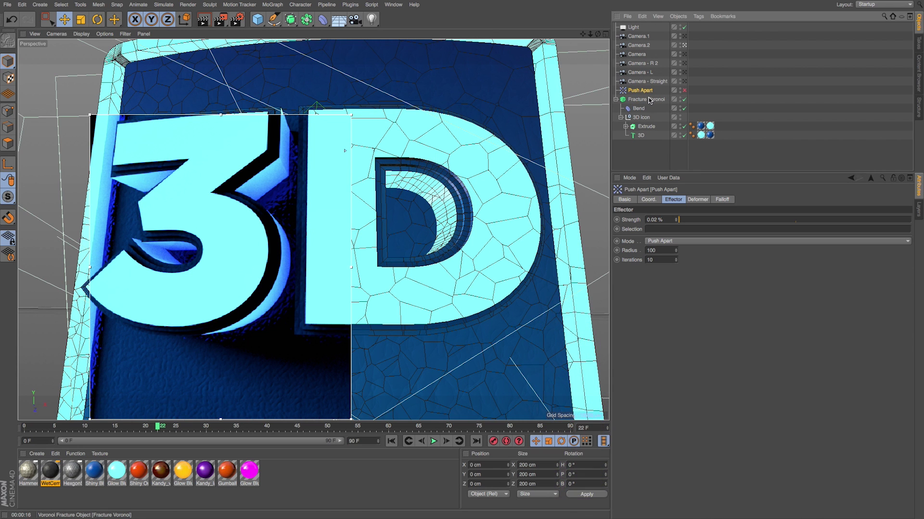
click(647, 100)
click(755, 199)
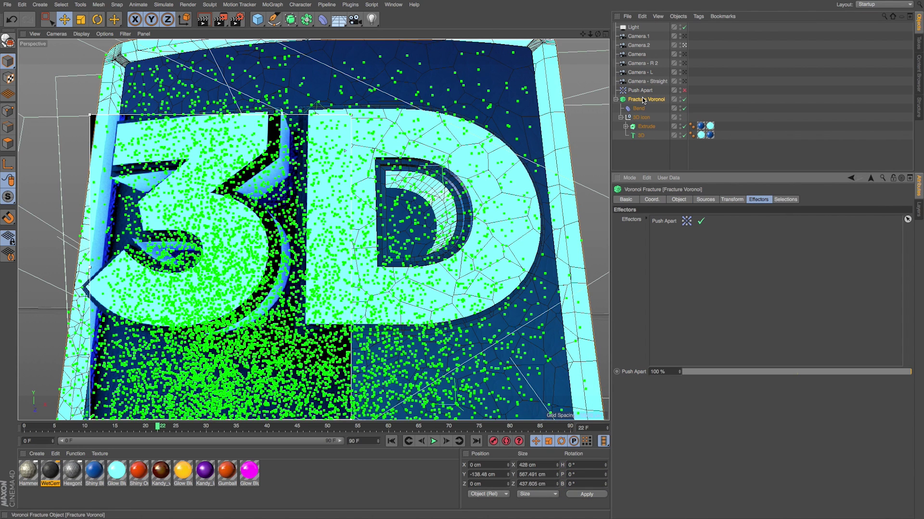
click(647, 90)
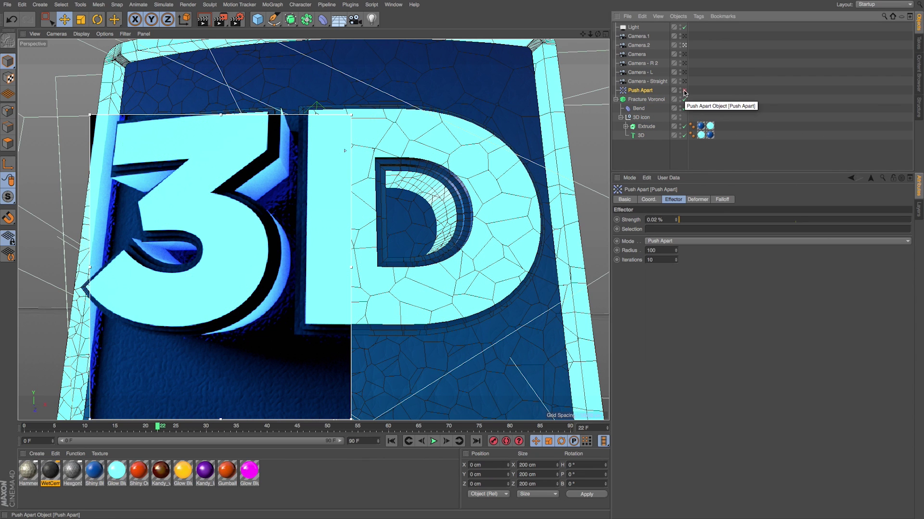
click(684, 91)
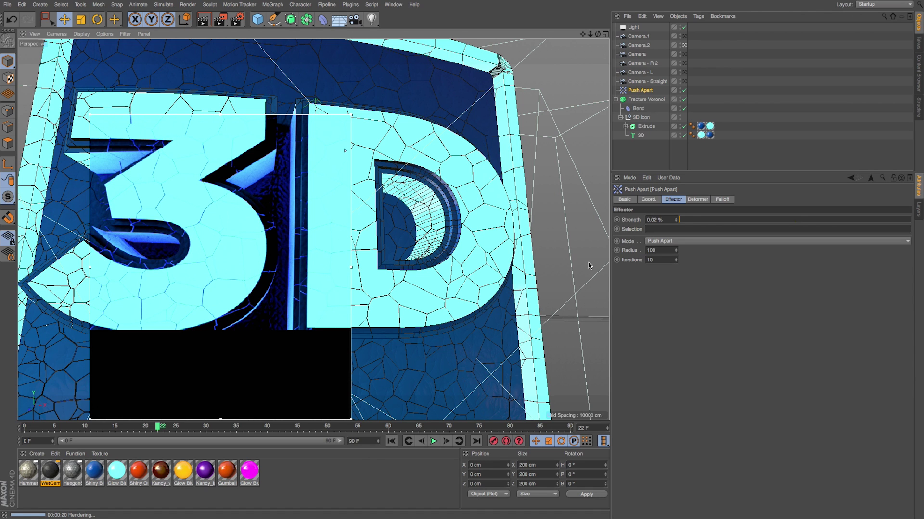
key(alt+r)
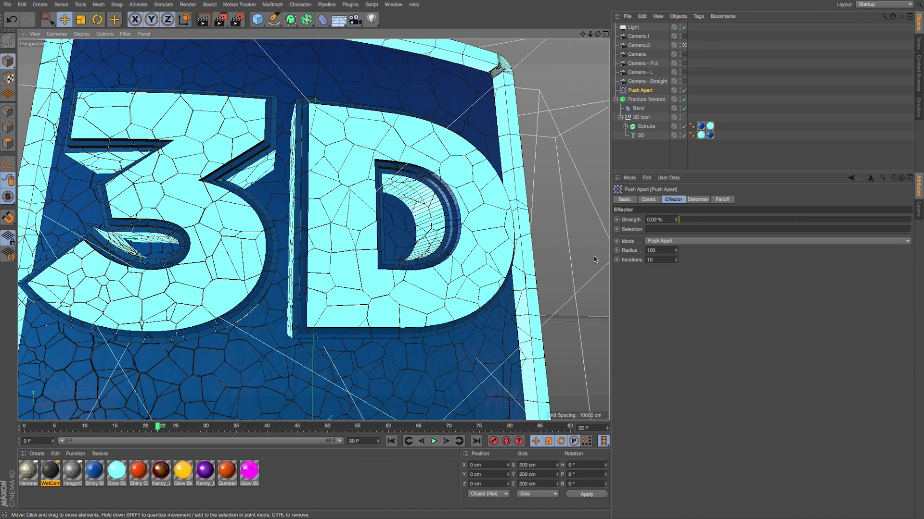
Change the Push Apart effector's mode to Scale Apart and set its strength to 5 %.
click(664, 243)
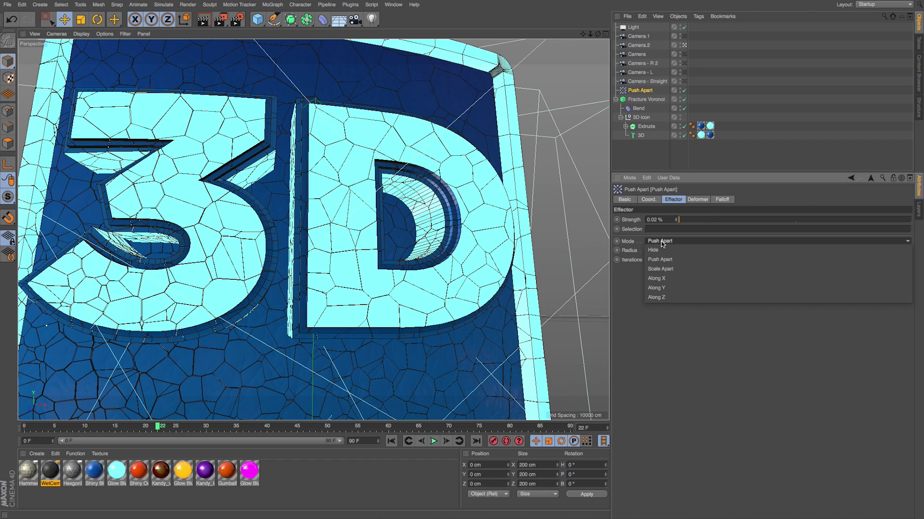
click(674, 269)
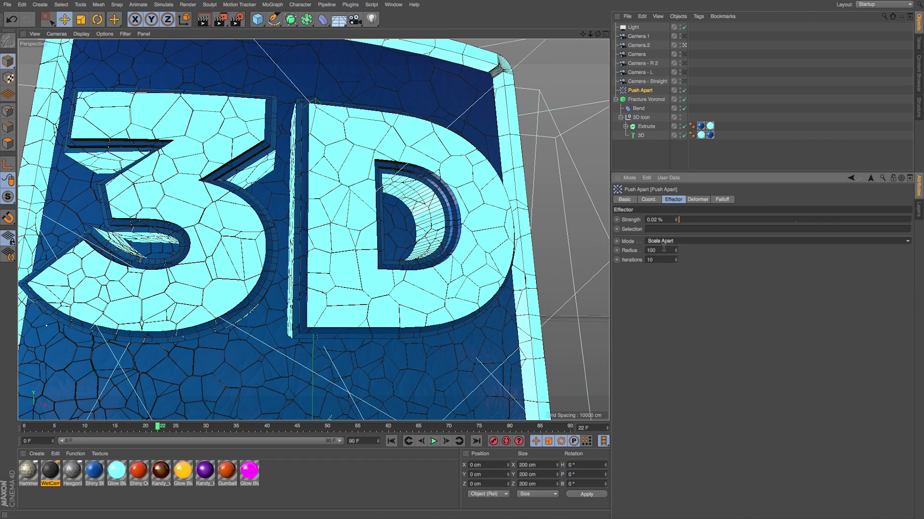
text(5)
key(Return)
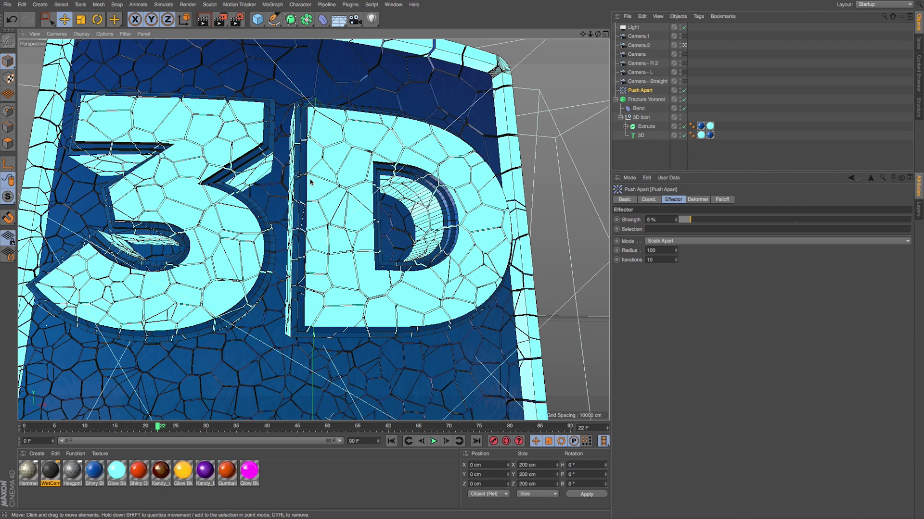
Increase the Scale Apart strength on the fractured 3D icon to 25 %.
alt+drag(311, 180, 309, 185)
double_click(627, 218)
text(25)
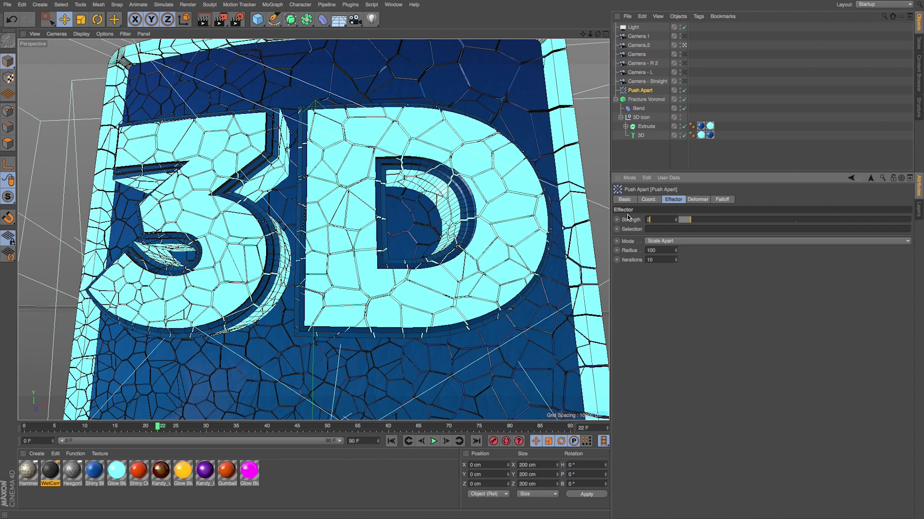
key(Return)
alt+right_drag(310, 186, 316, 185)
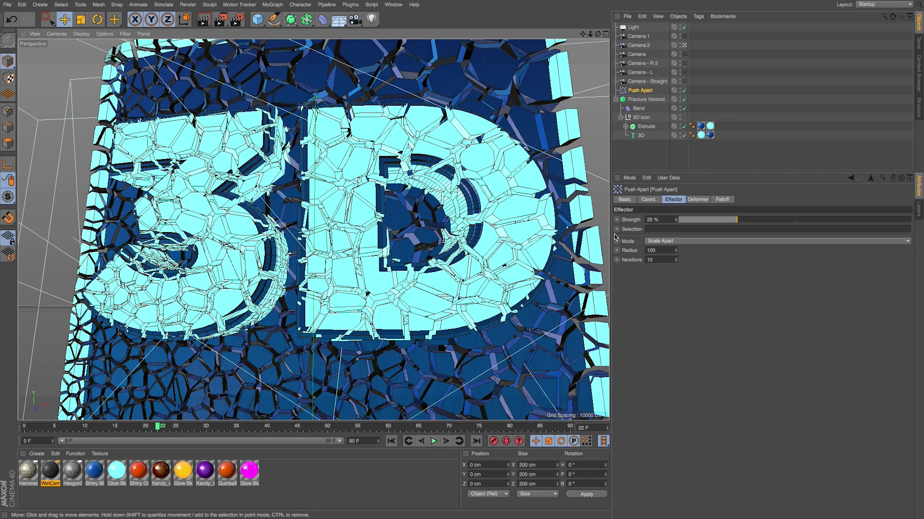
Reduce the Scale Apart strength to 15 %.
double_click(624, 219)
text(15)
key(Return)
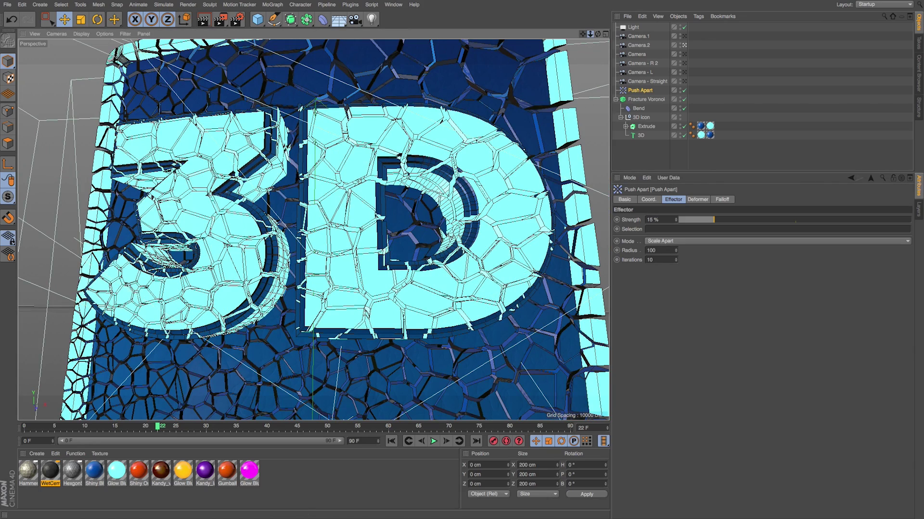
Set the effector to Along X mode with a strength of 0.25 % and view the fragments from the side.
alt+right_drag(355, 250, 331, 256)
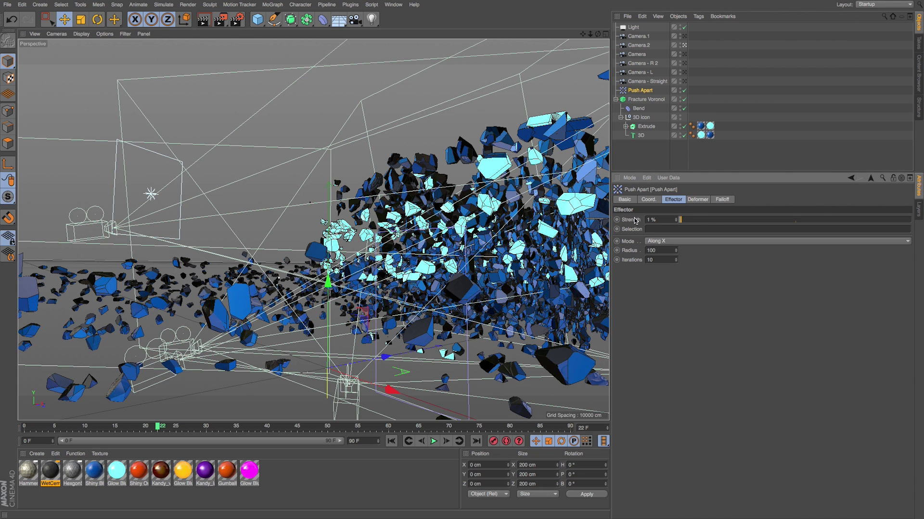
drag(634, 221, 624, 218)
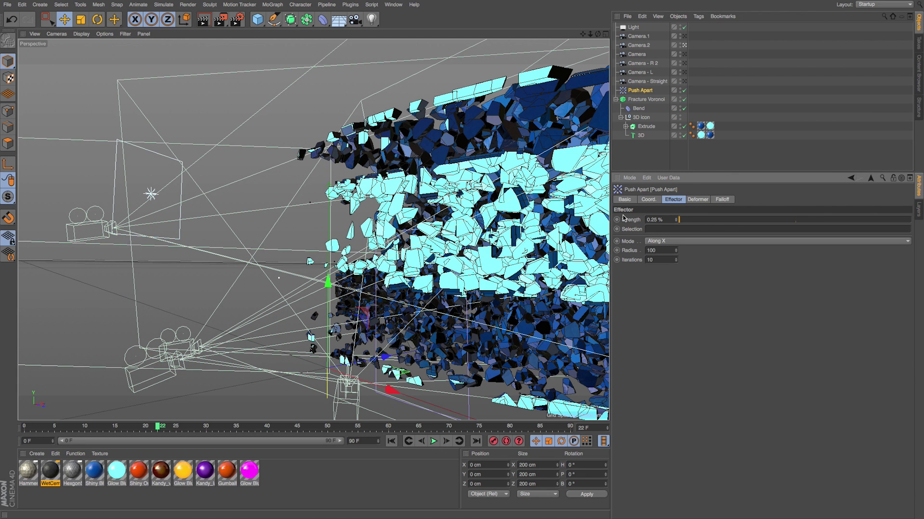
scroll(313, 230, down, 2)
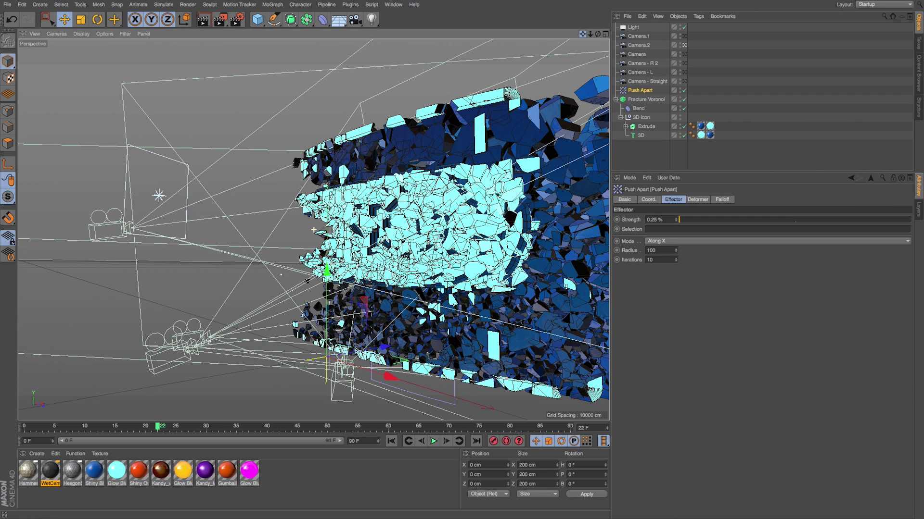
scroll(314, 230, up, 2)
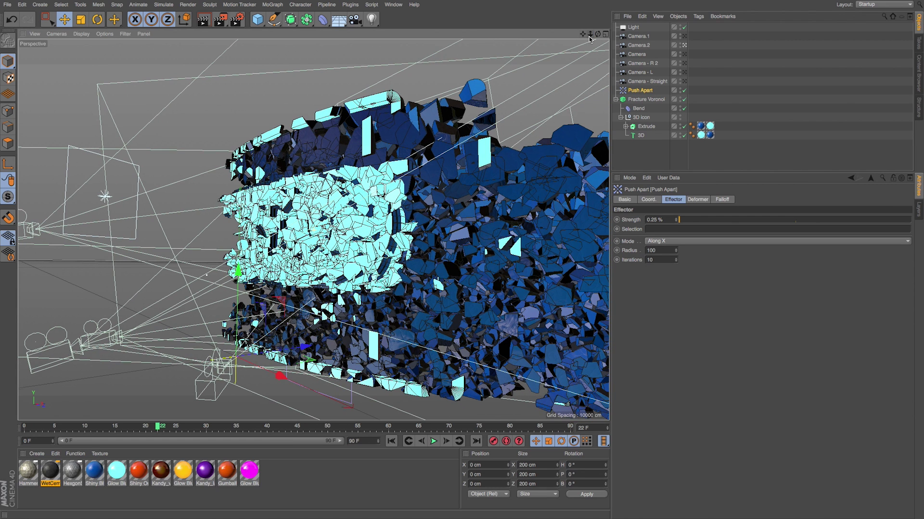
Try the Along Y mode on the fragments, and switch the effector to Along Z with a strength of 5 %.
click(673, 242)
click(658, 287)
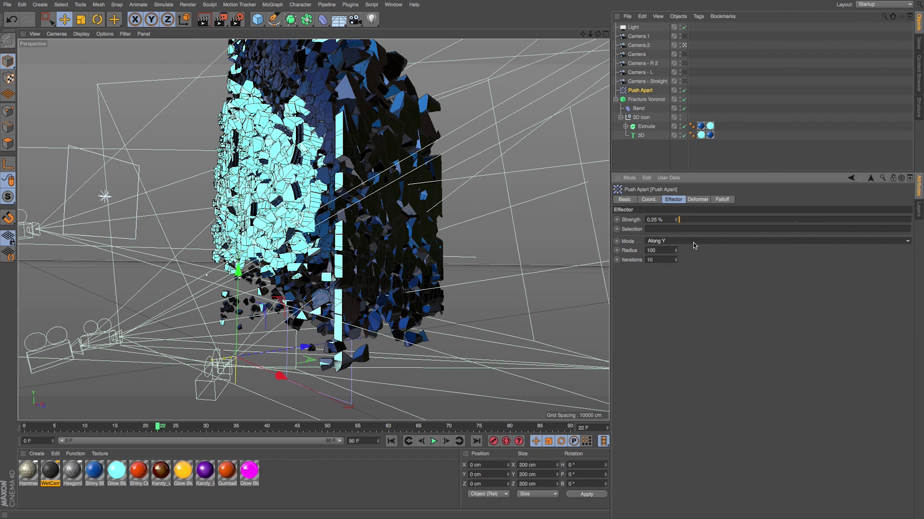
click(693, 242)
click(681, 257)
double_click(666, 219)
text(5)
key(Return)
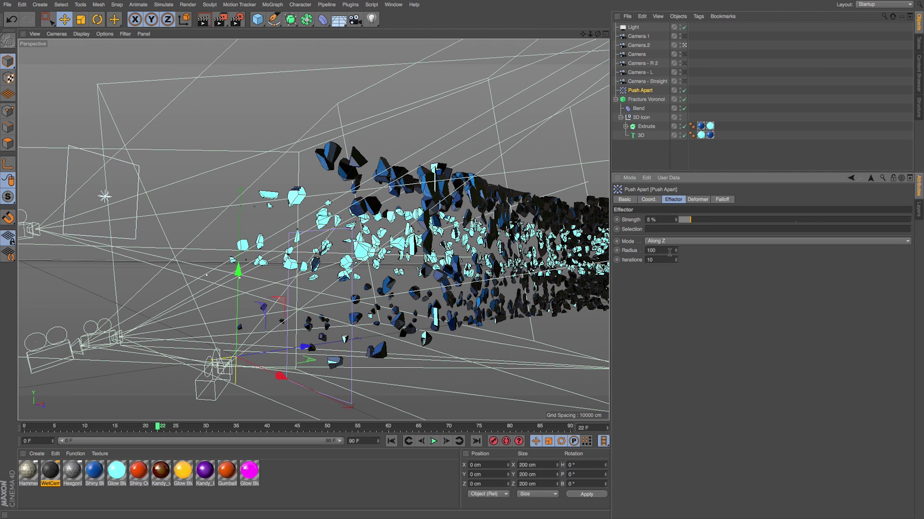
Lower the Along Z strength to 0.5 %.
drag(662, 221, 626, 216)
text(.5)
key(Return)
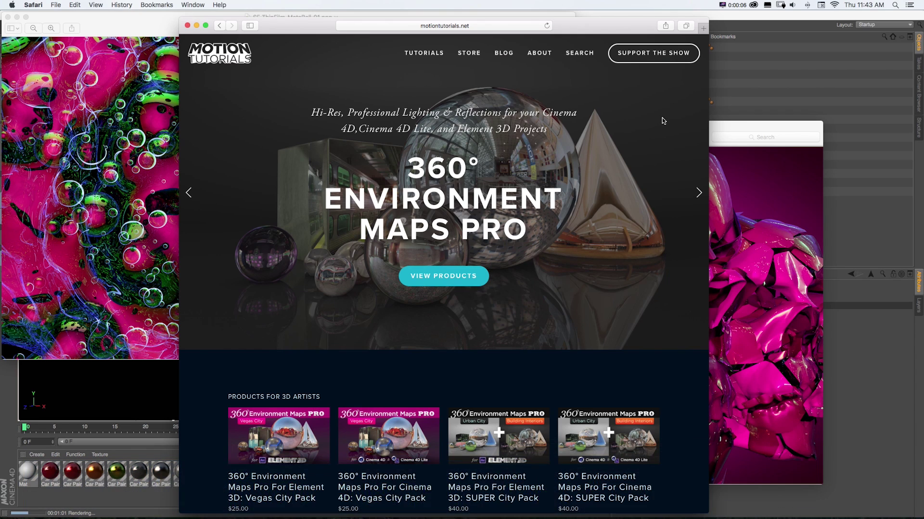
In Safari, open the motiontutorials.net store from the Environment Maps Pro banner and look through its products.
click(426, 277)
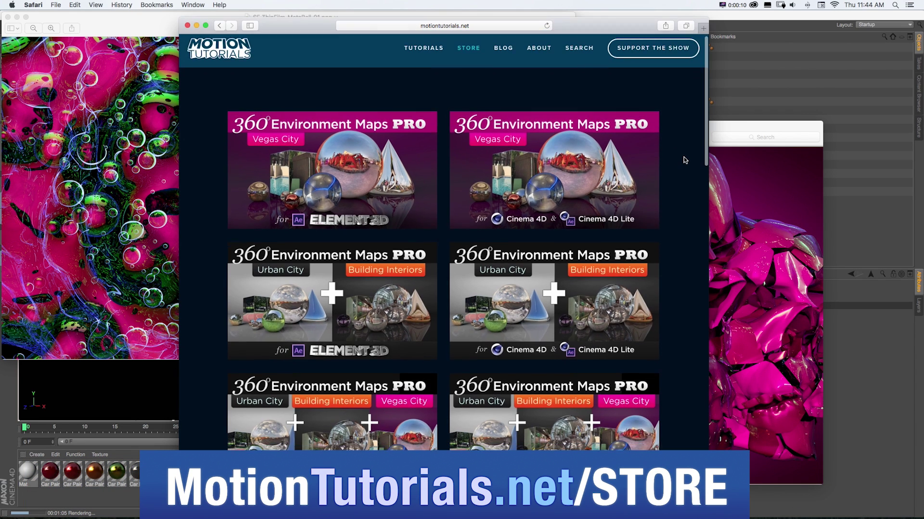
scroll(605, 149, down, 2)
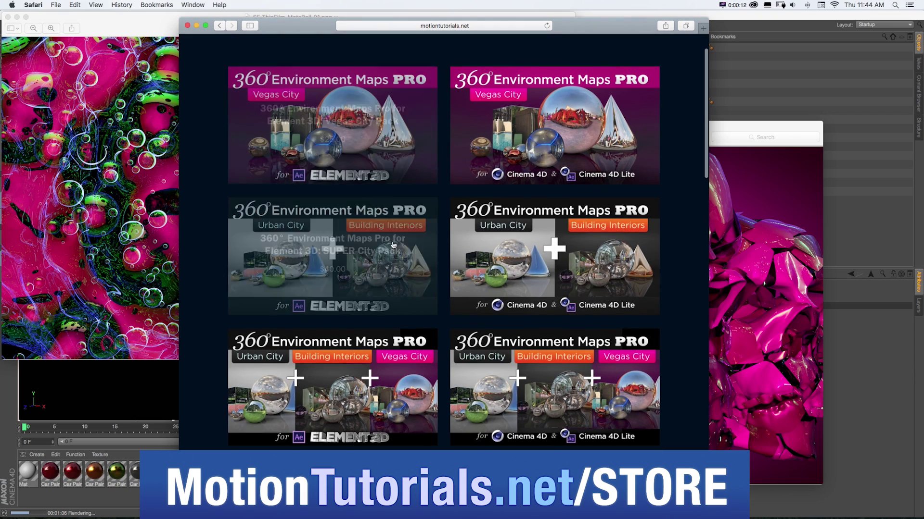
scroll(520, 251, down, 15)
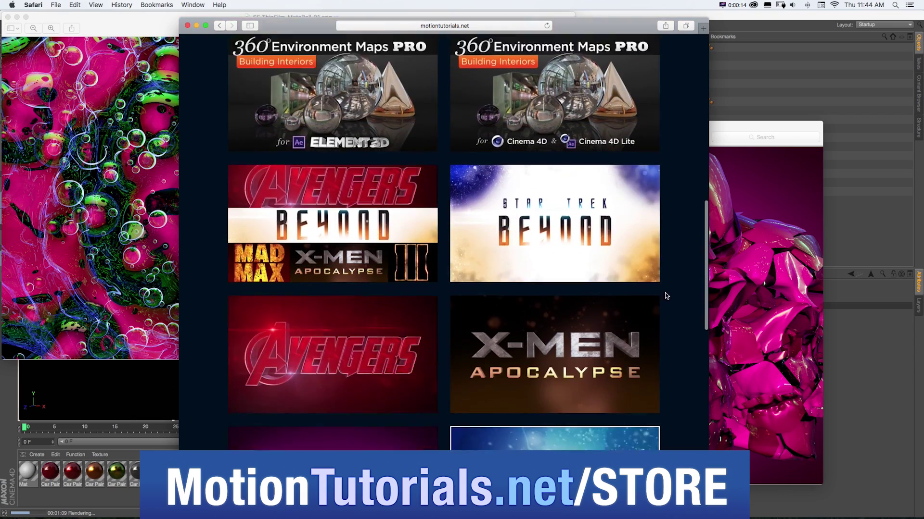
scroll(682, 295, down, 8)
scroll(682, 291, up, 18)
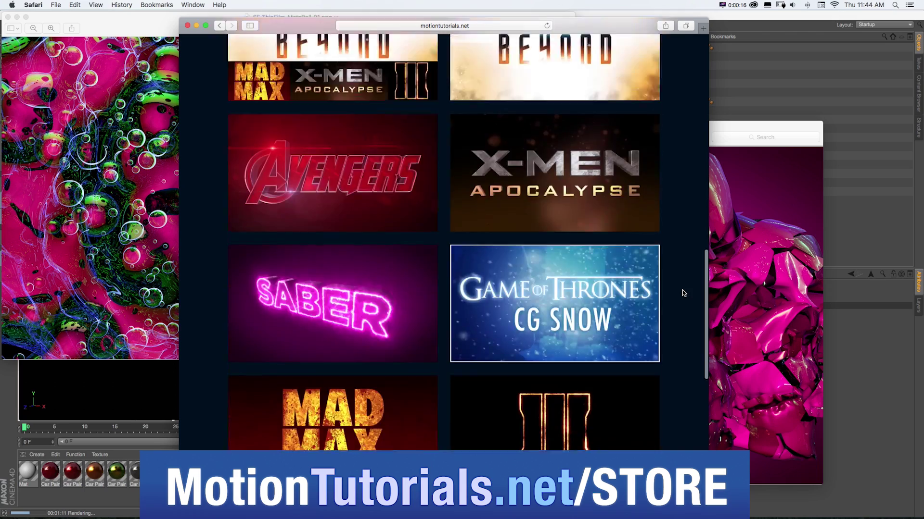
scroll(682, 293, up, 5)
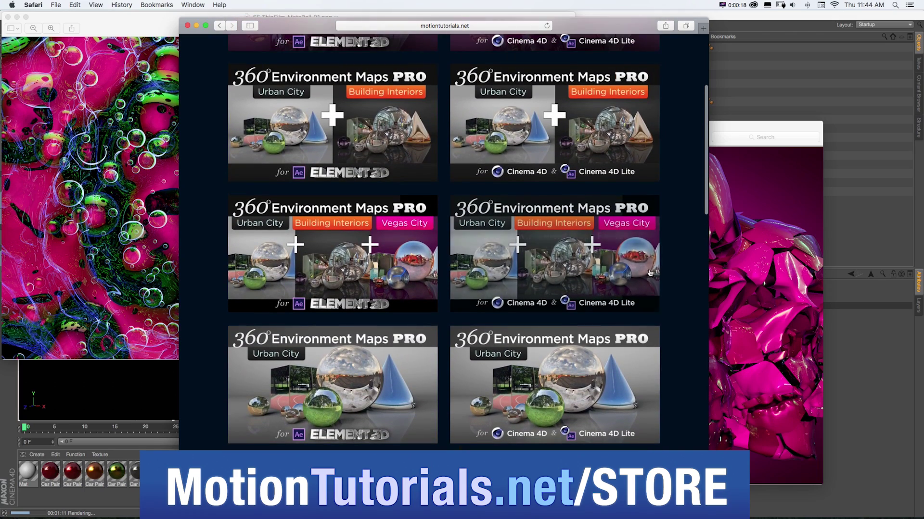
Open the 360° Environment Maps Pro for Cinema 4D: ULTRA Bundle page and browse its gallery of environment maps.
click(625, 253)
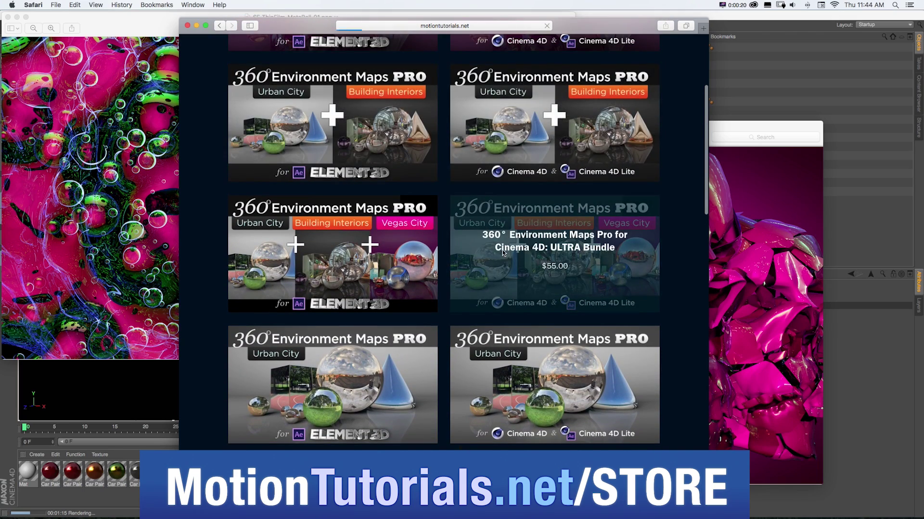
scroll(674, 221, down, 10)
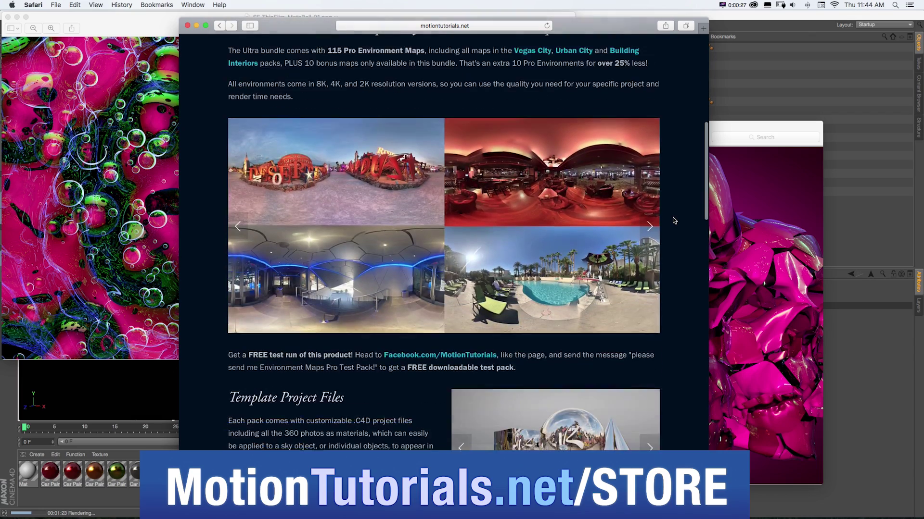
click(652, 201)
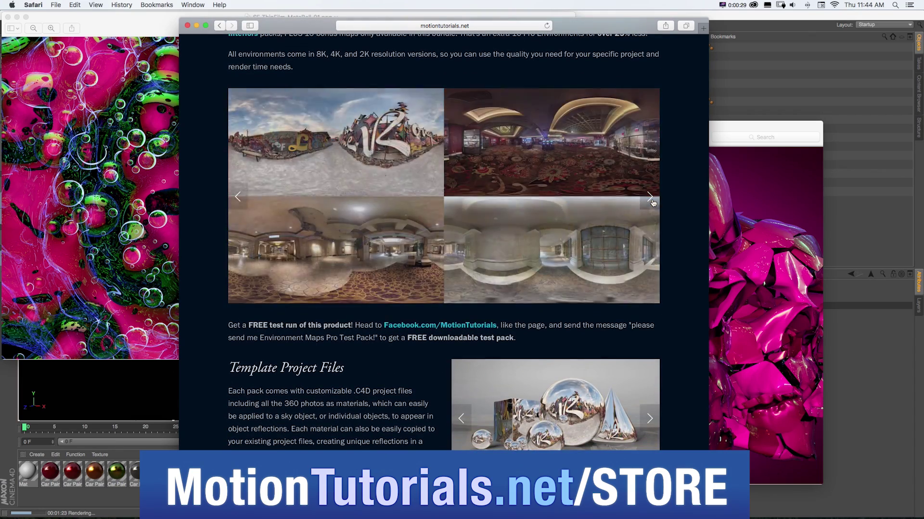
click(653, 201)
click(653, 201)
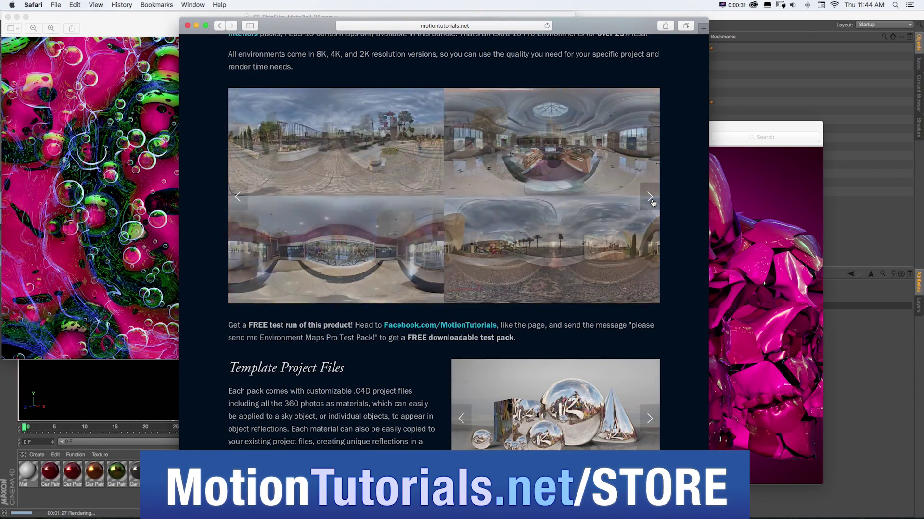
click(652, 201)
click(653, 201)
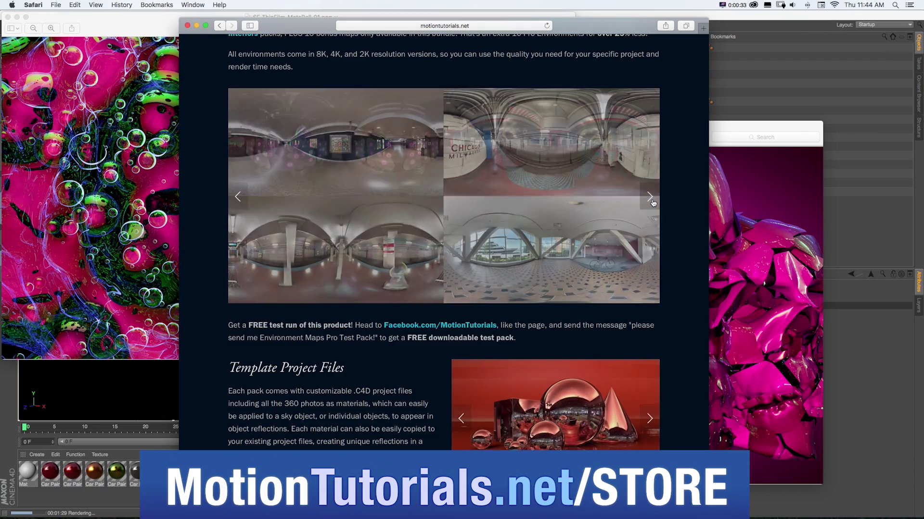
Browse the sample renders in the Template Project Files gallery of the ULTRA Bundle page.
click(652, 201)
scroll(651, 193, down, 5)
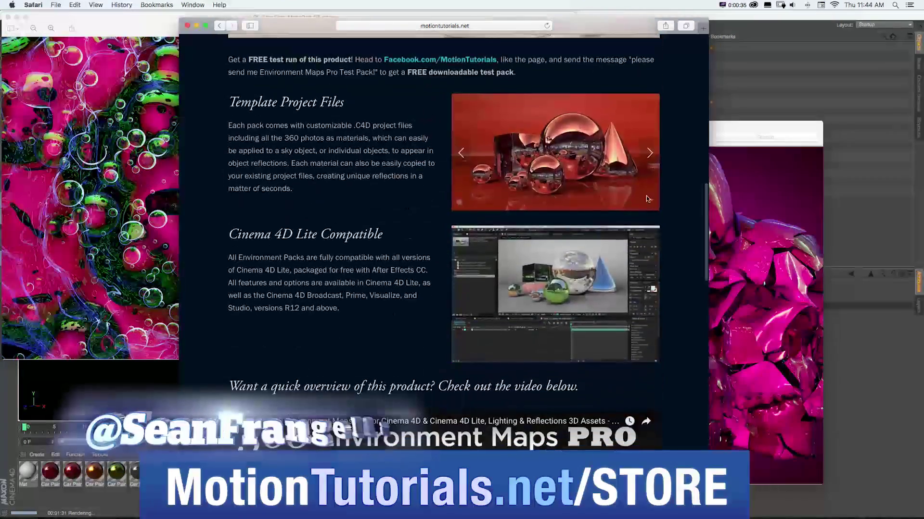
click(649, 159)
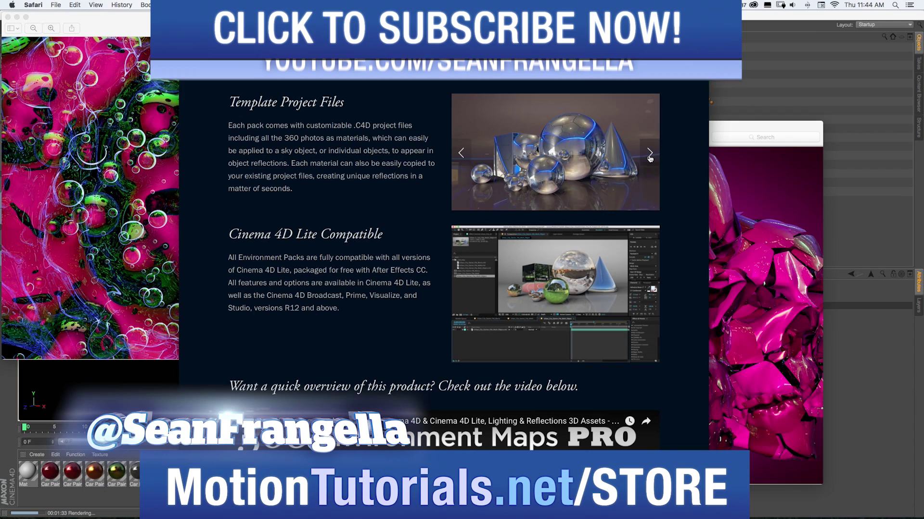
click(650, 158)
click(650, 157)
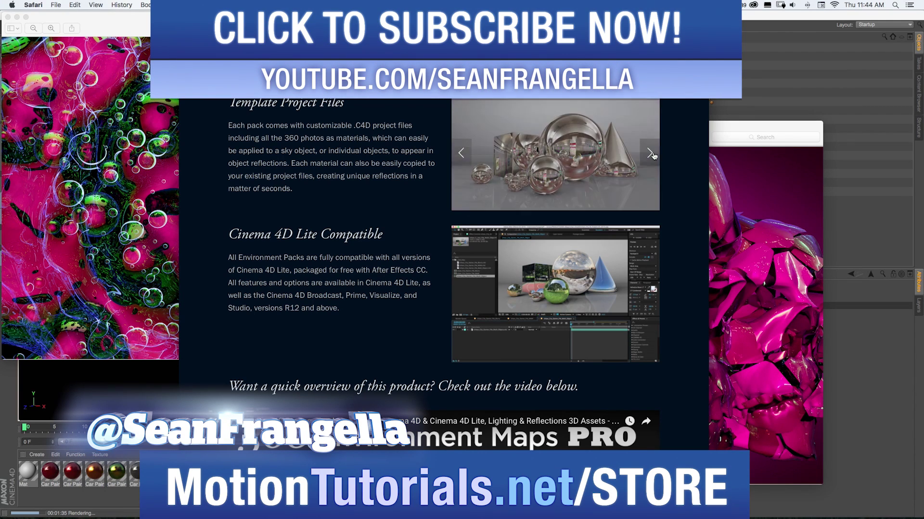
Review the bundle's tutorial video and "What happens after I buy?" sections, and return to the product overview.
scroll(664, 158, down, 10)
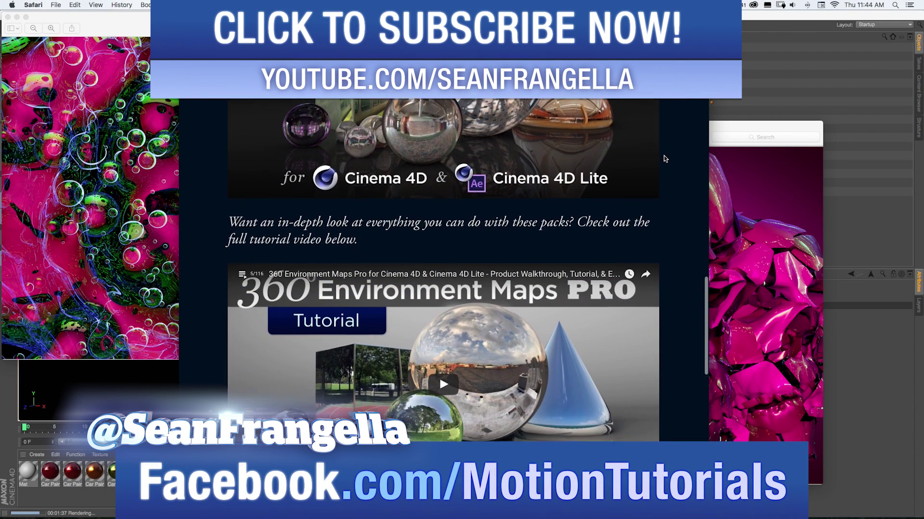
scroll(664, 159, down, 5)
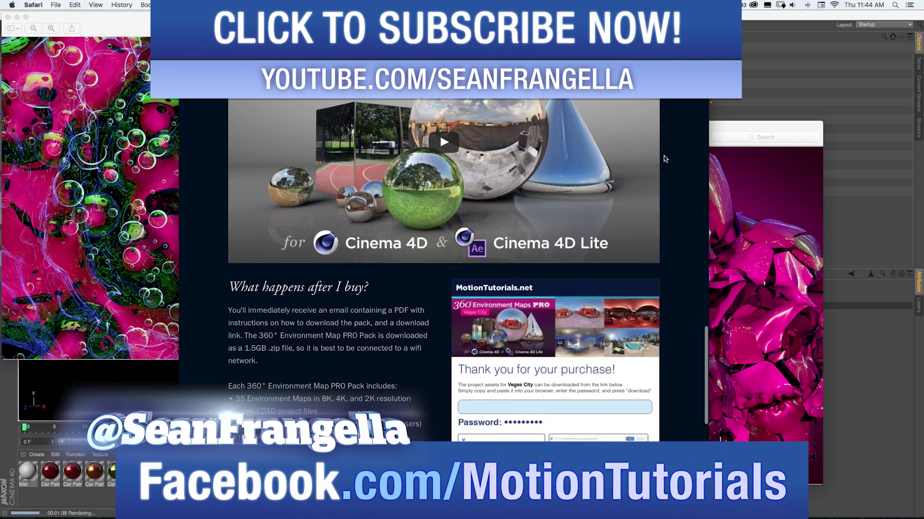
scroll(663, 158, up, 5)
scroll(664, 159, up, 15)
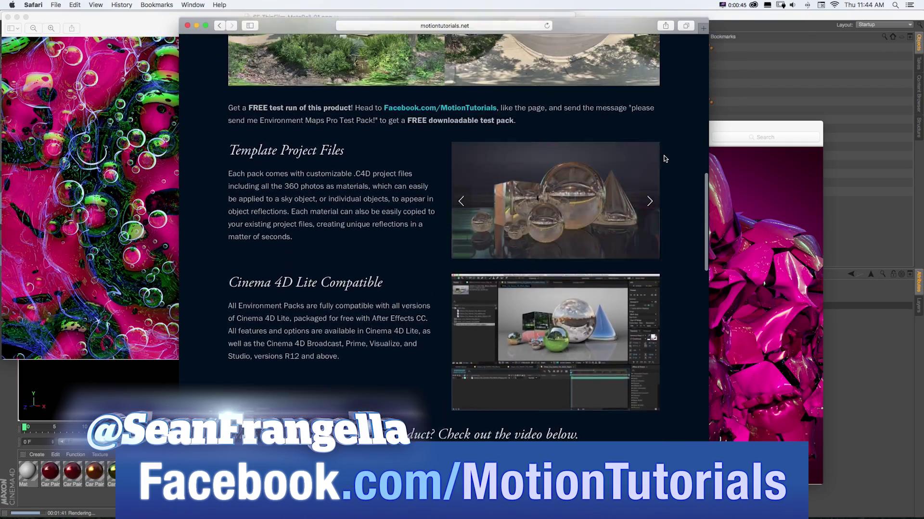
scroll(663, 158, up, 10)
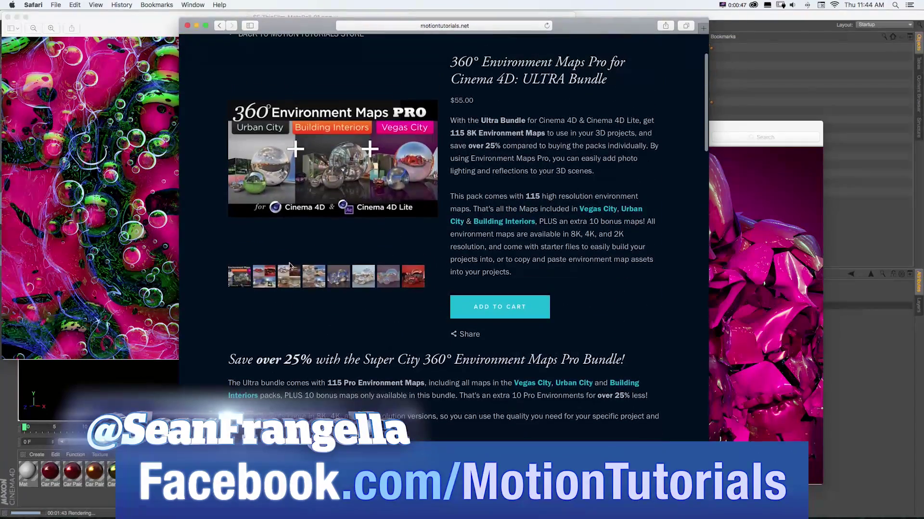